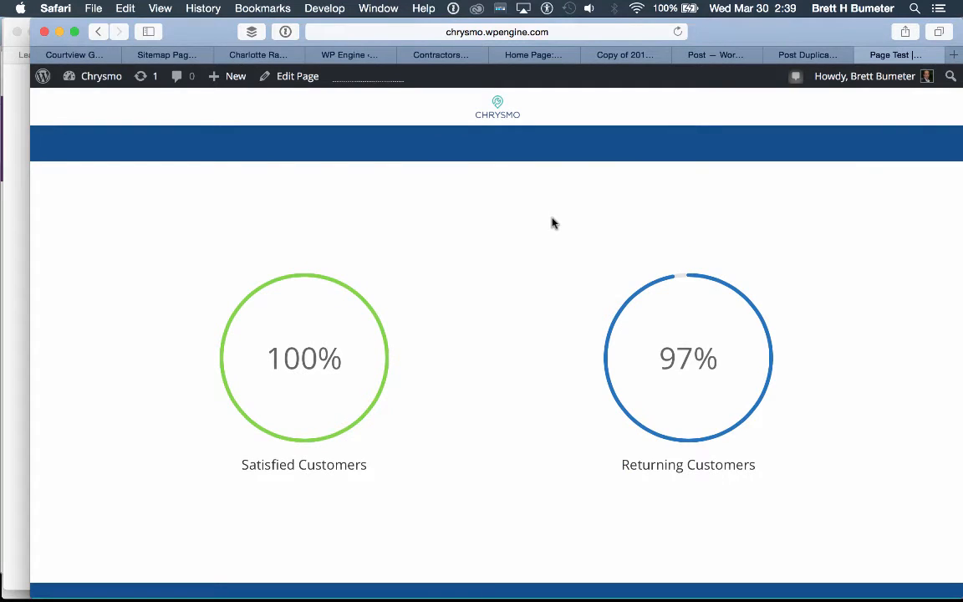
Look over the published test page with its download call to action and circle counters
scroll(552, 223, up, 5)
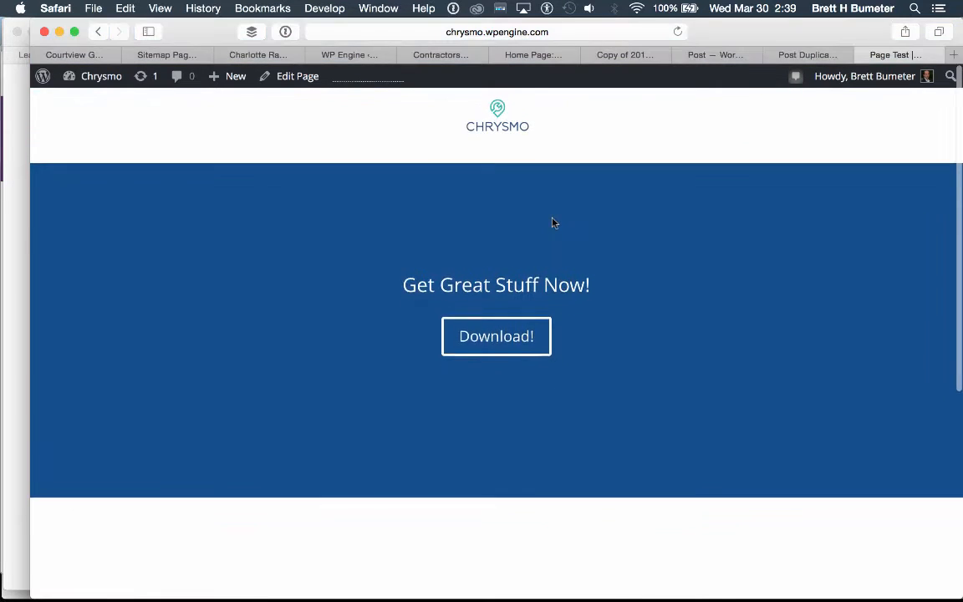
scroll(551, 223, down, 5)
scroll(551, 223, up, 4)
scroll(613, 154, down, 1)
scroll(643, 220, down, 2)
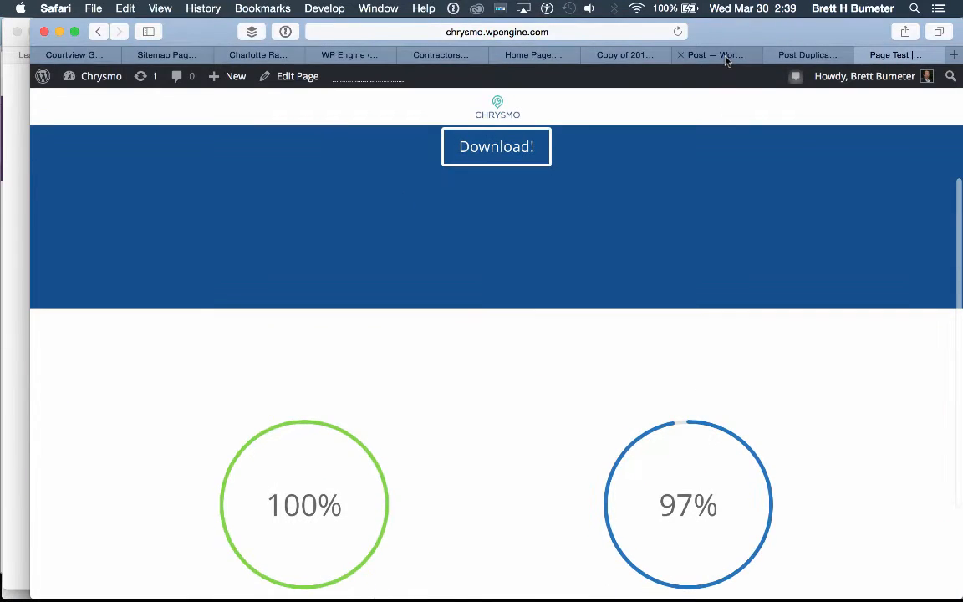
Compare the Duplicate Post and Post Duplicator pages in the WordPress plugin directory
click(724, 56)
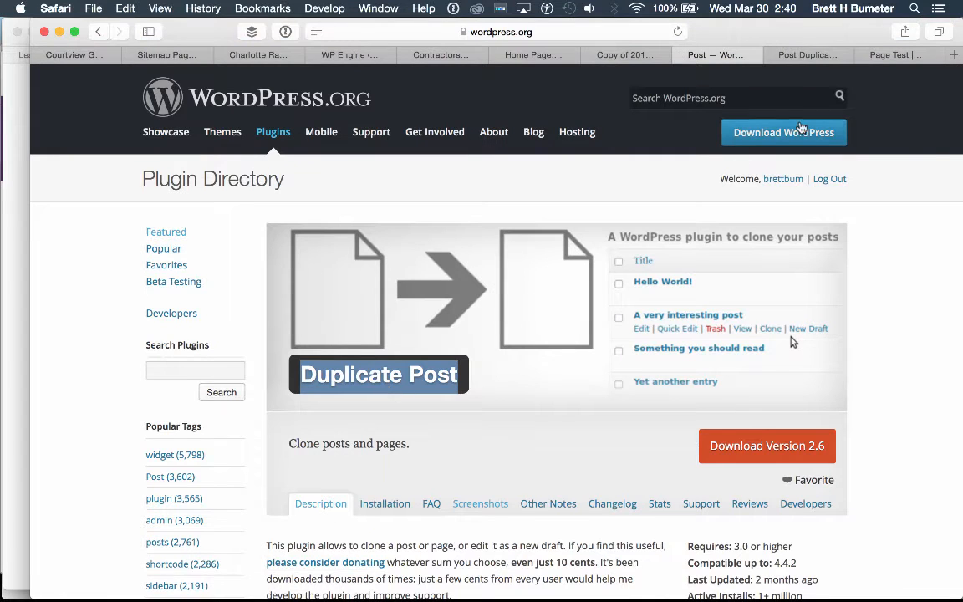
click(818, 57)
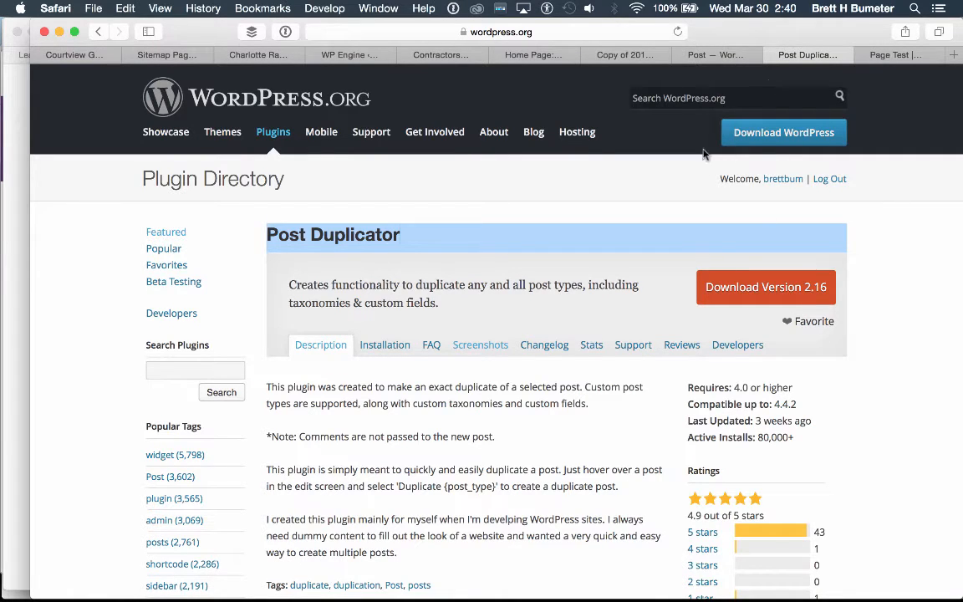
click(715, 54)
scroll(890, 385, down, 5)
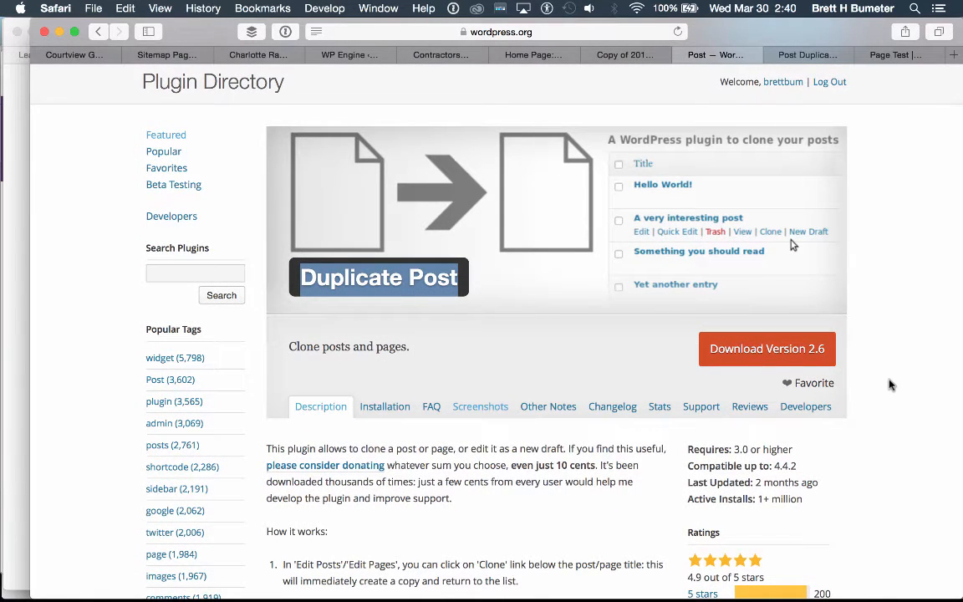
click(814, 56)
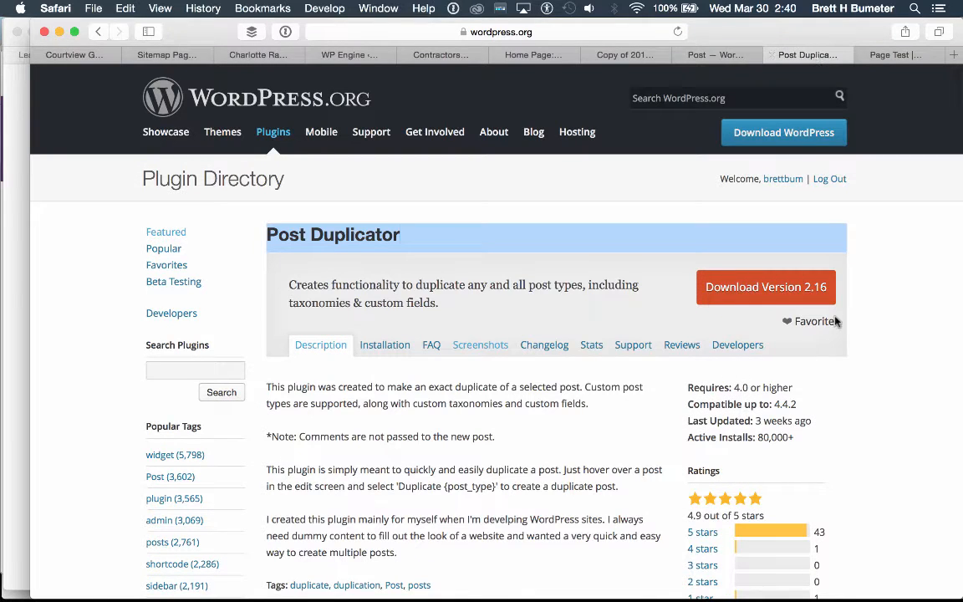
Examine the Post Duplicator plugin's screenshots of its duplicate link and its settings page
click(476, 347)
scroll(553, 423, down, 5)
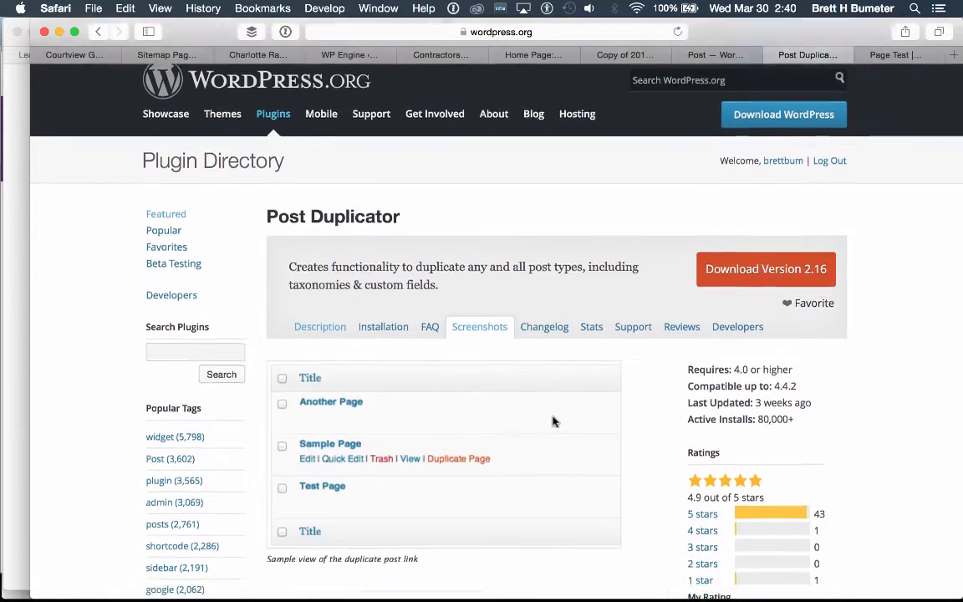
scroll(553, 423, down, 3)
scroll(553, 422, up, 1)
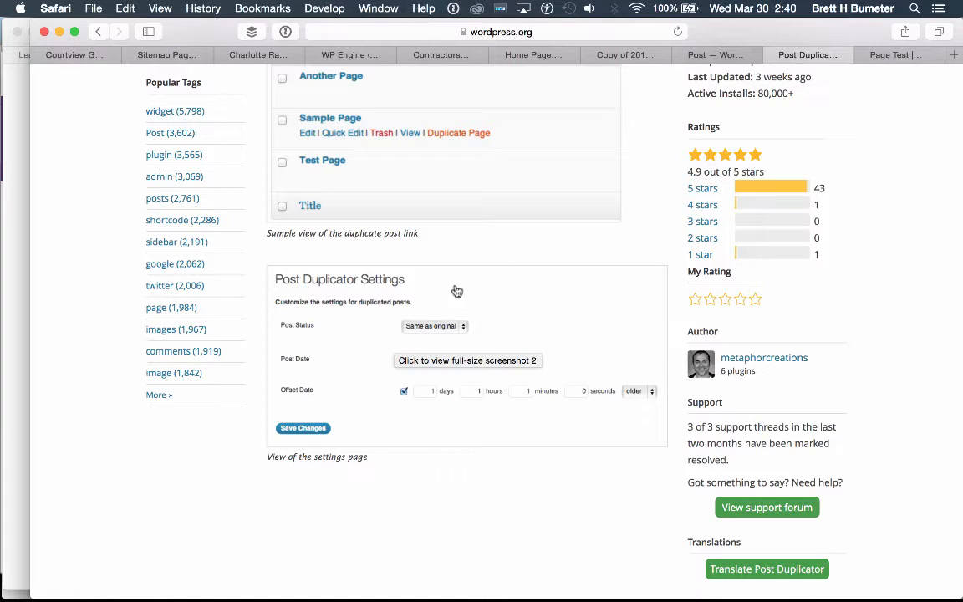
scroll(527, 270, up, 2)
scroll(527, 270, up, 4)
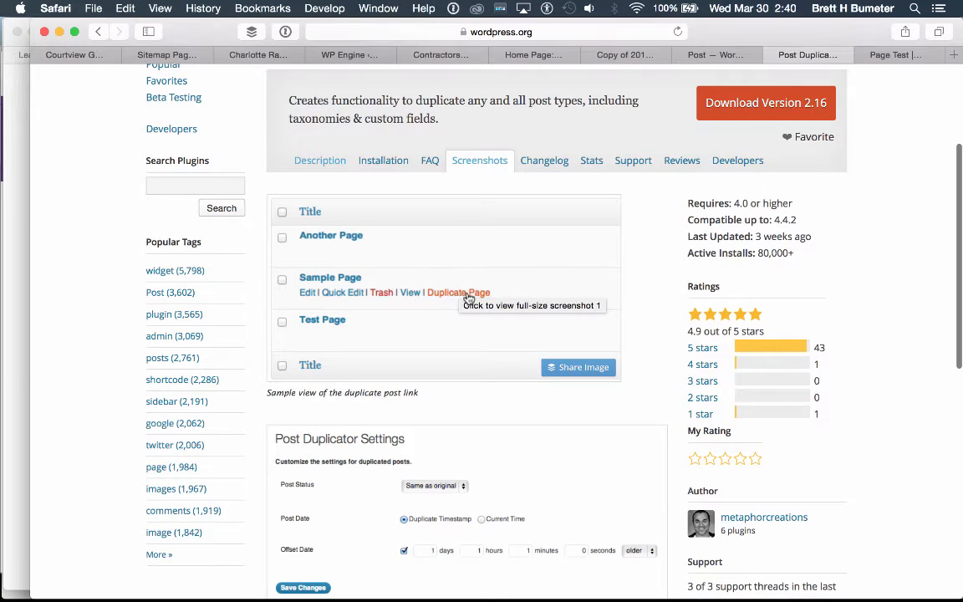
Examine the Duplicate Post plugin's screenshots of its draft-copying and cloning links
click(700, 56)
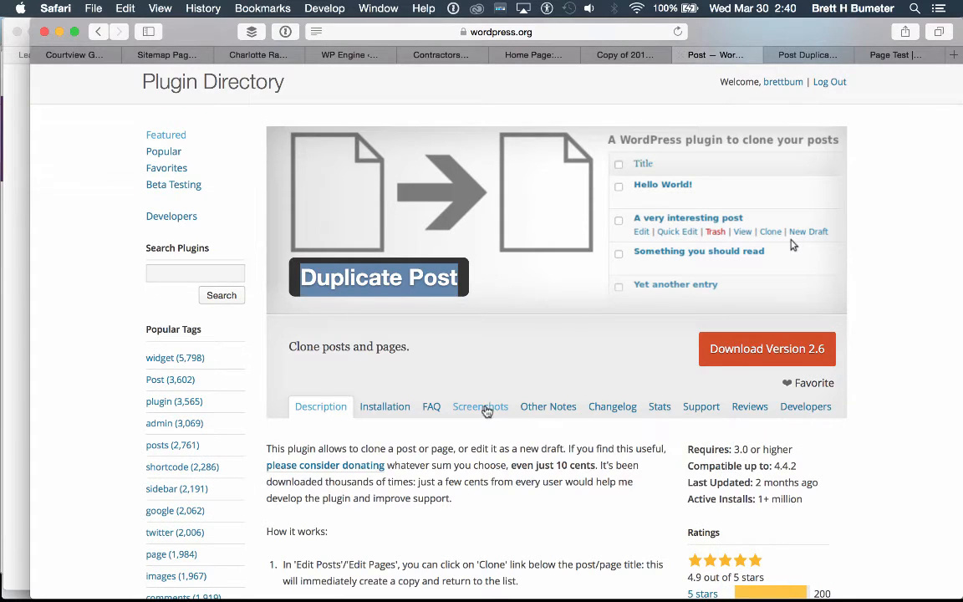
click(485, 408)
scroll(486, 409, down, 10)
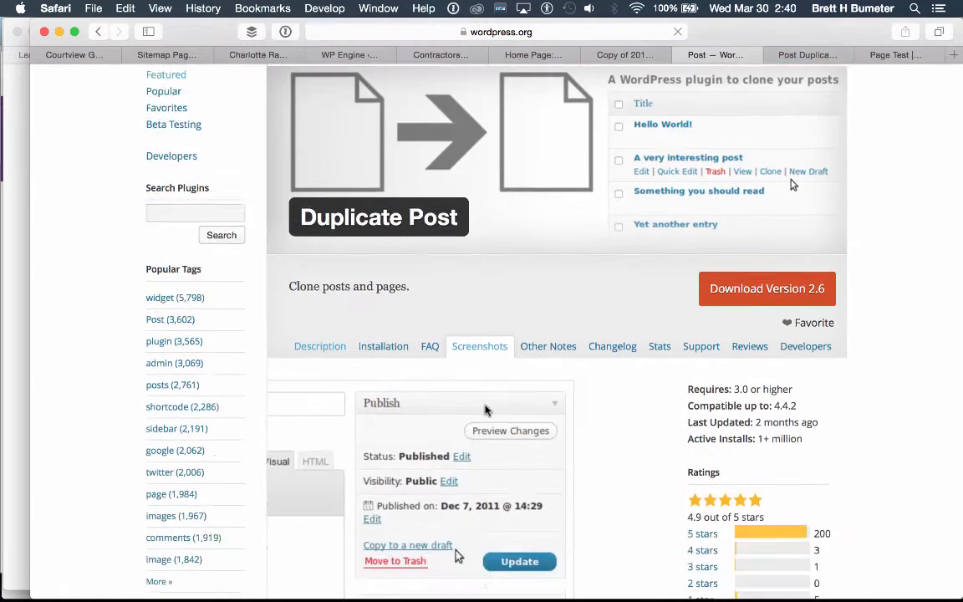
scroll(486, 410, down, 1)
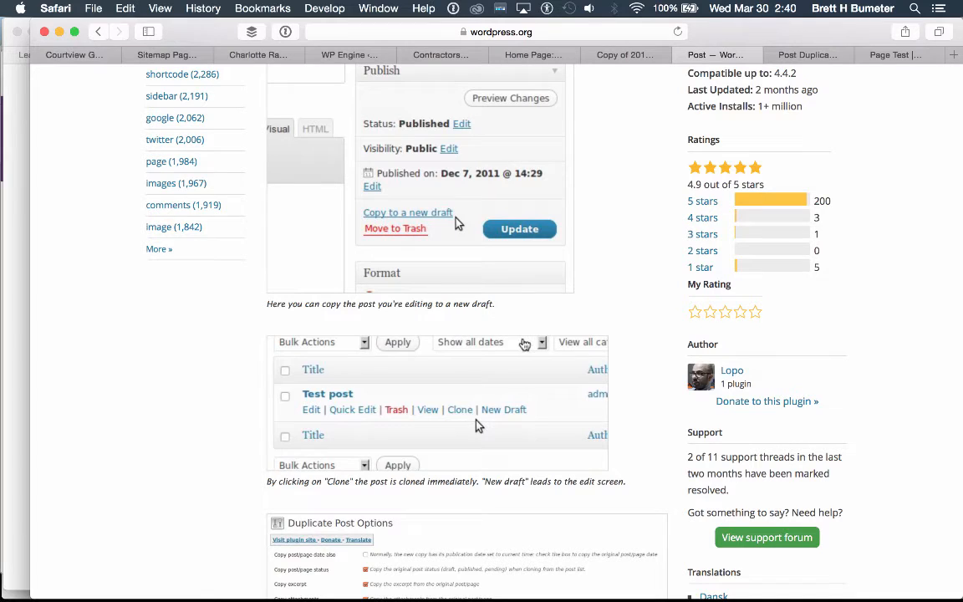
Open the test page on the Chrysmo site for editing and review its Divi Builder layout
click(894, 55)
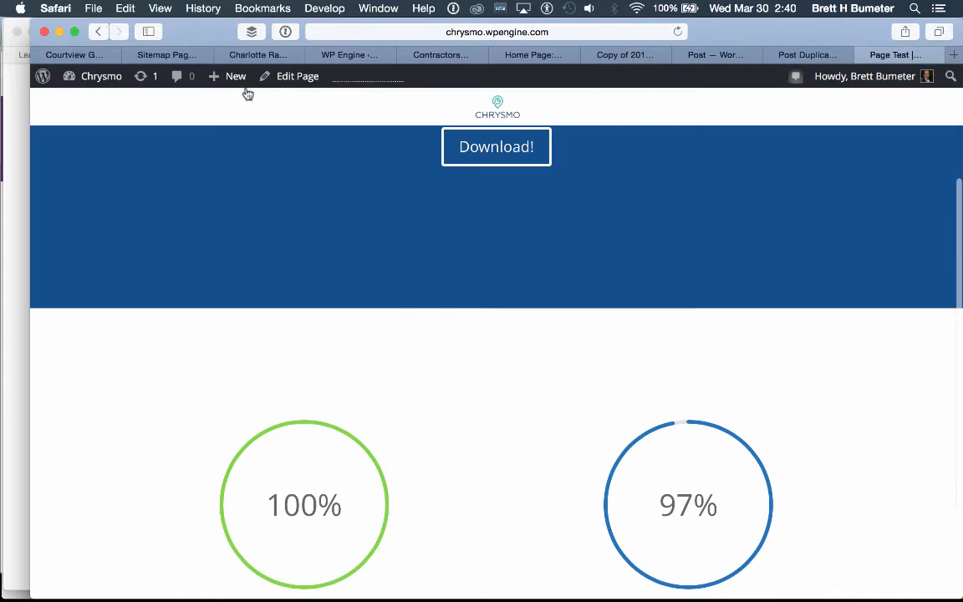
click(309, 77)
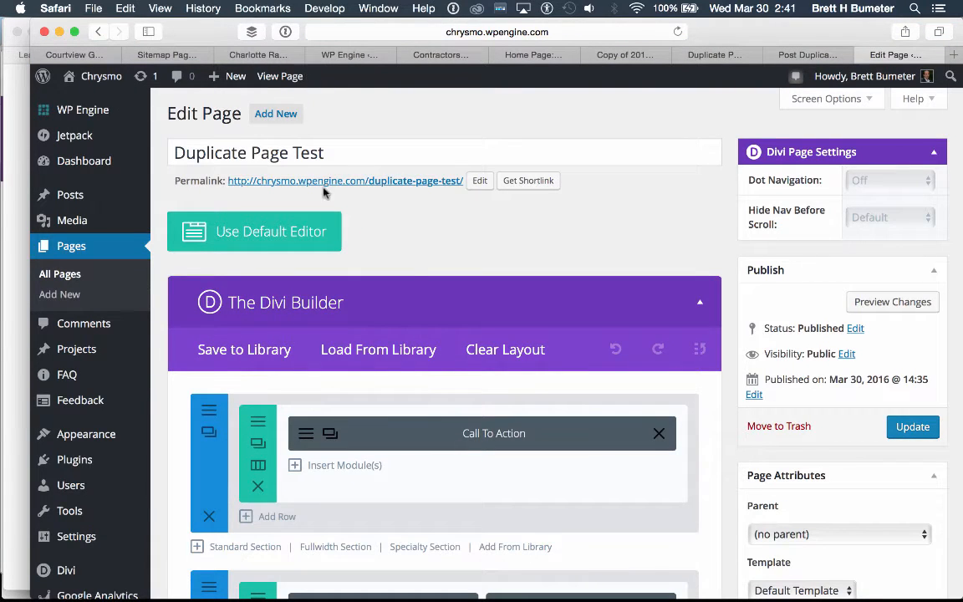
scroll(515, 360, down, 5)
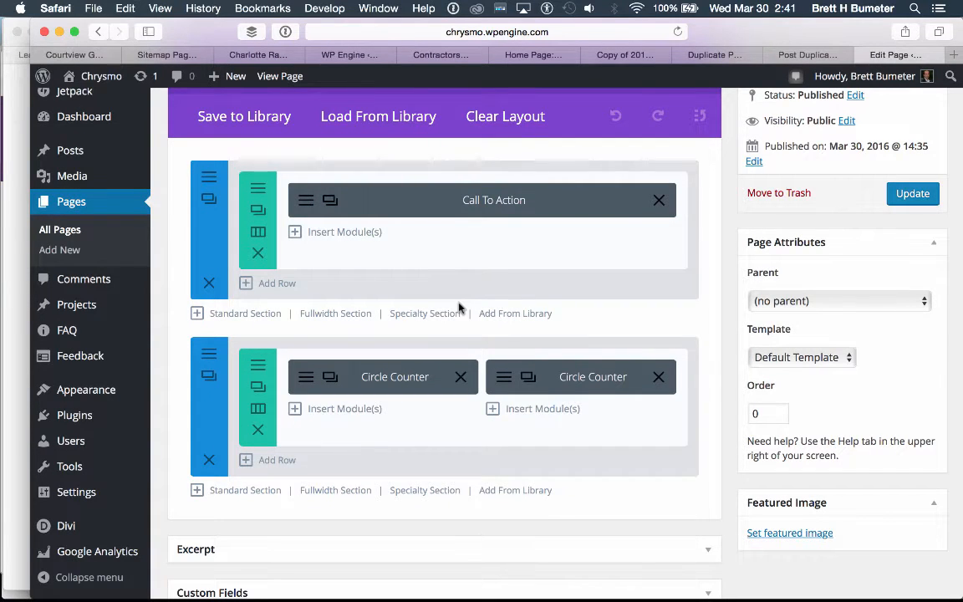
scroll(458, 308, up, 5)
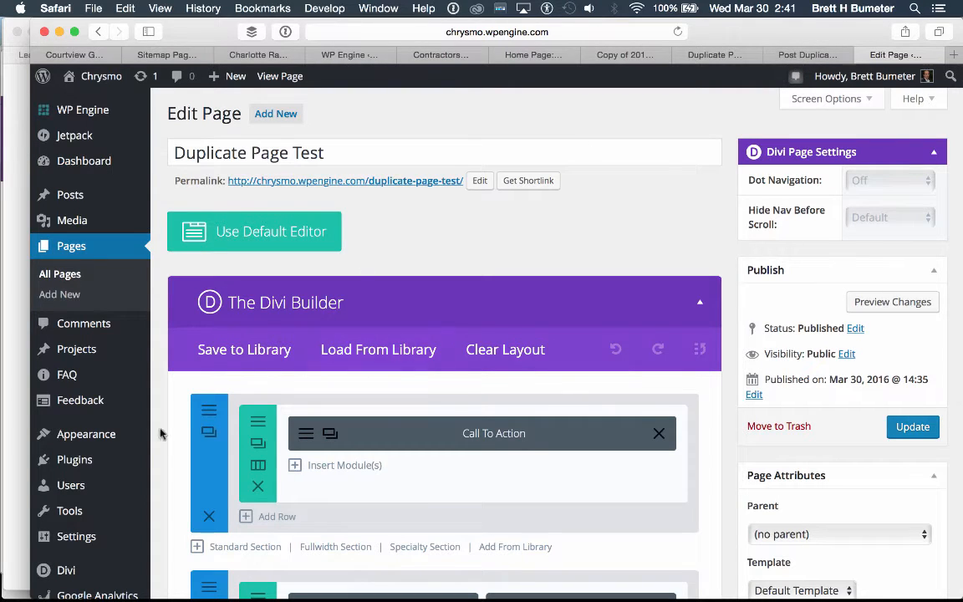
Open the site's installed plugins in a new tab and activate the Duplicate Post plugin
mouse_move(121, 466)
right_click(175, 462)
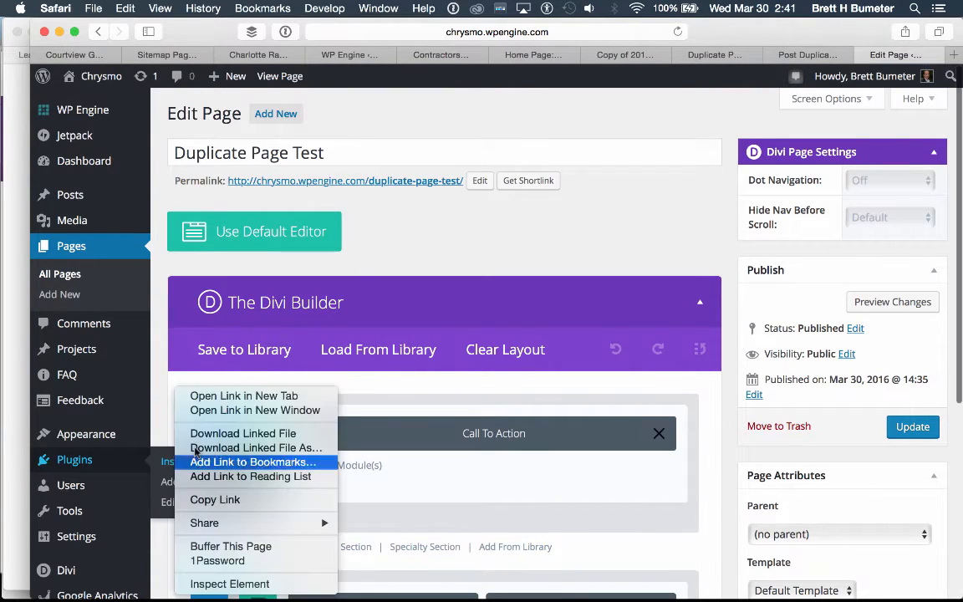
click(251, 396)
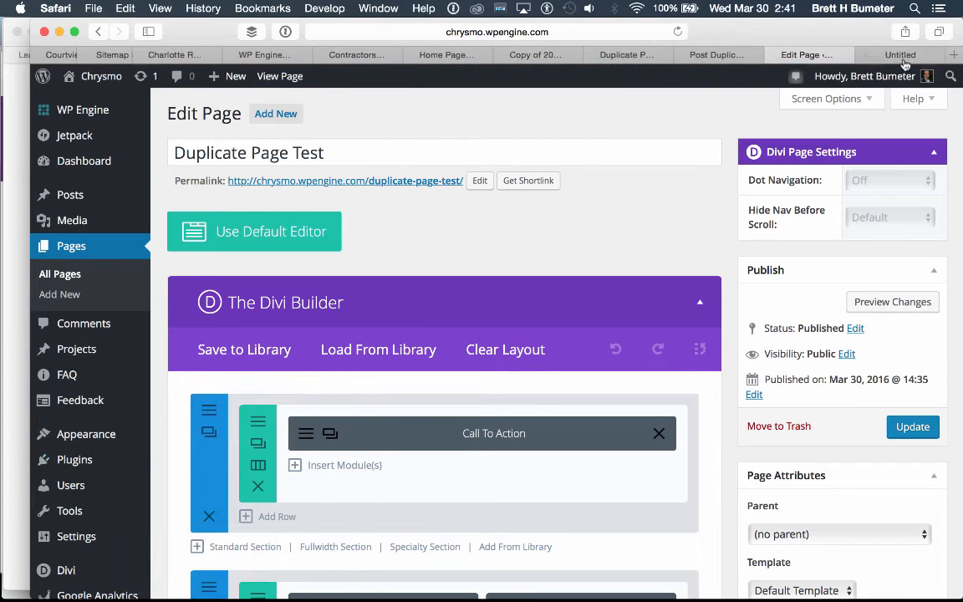
click(905, 59)
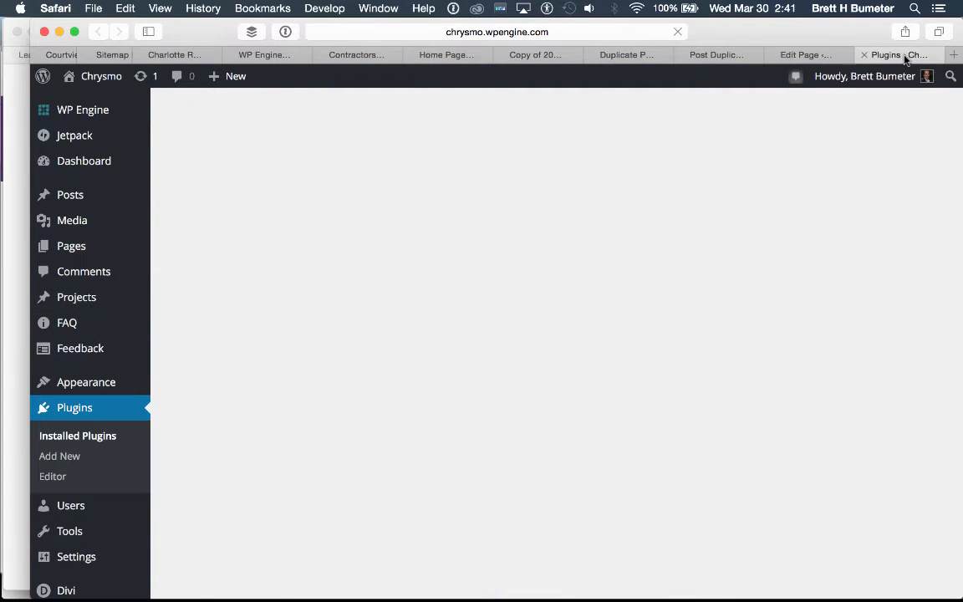
scroll(493, 289, down, 2)
scroll(491, 292, down, 1)
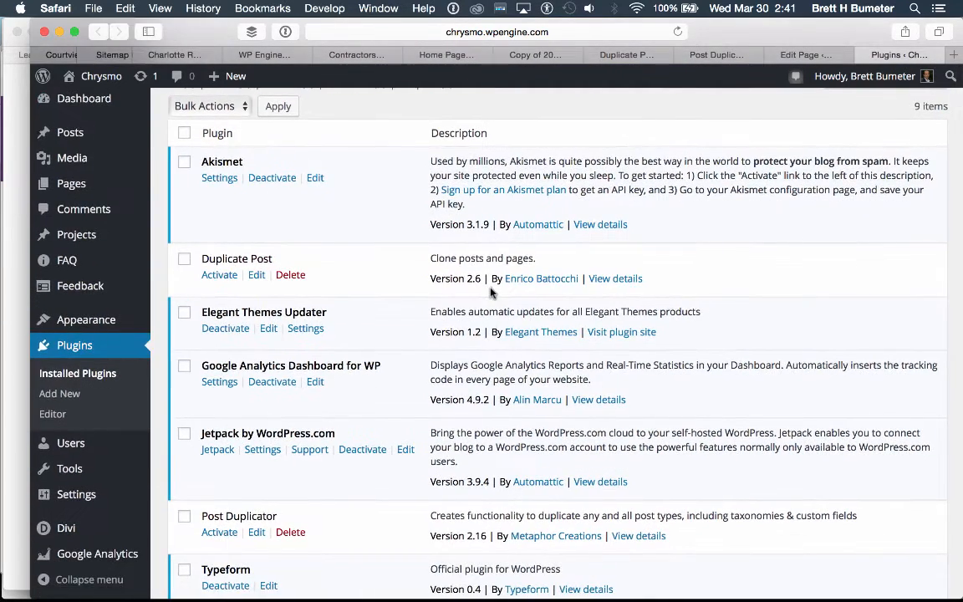
click(219, 275)
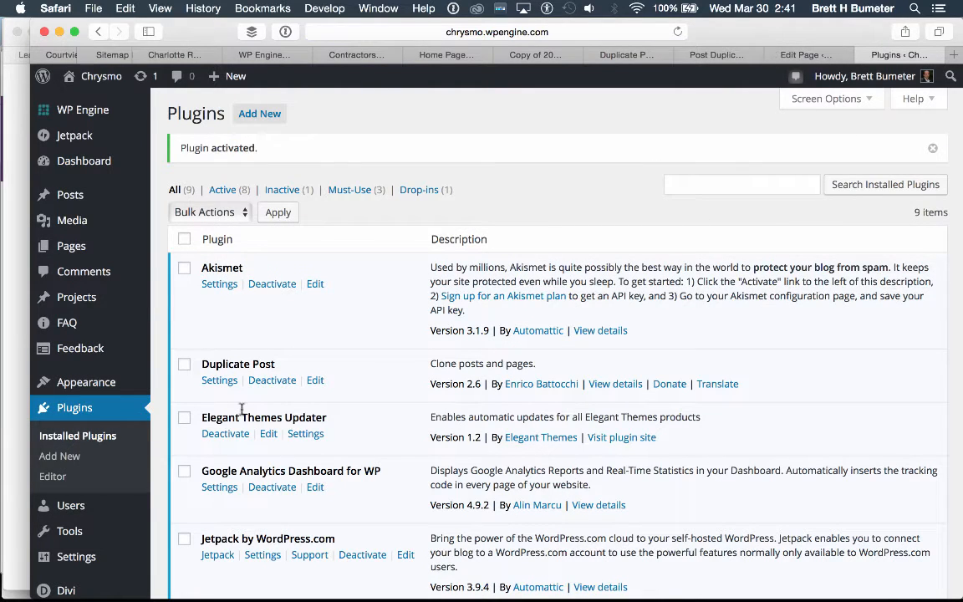
In the Duplicate Post options, enable copying of the post/page date, status, attachments and children
click(214, 382)
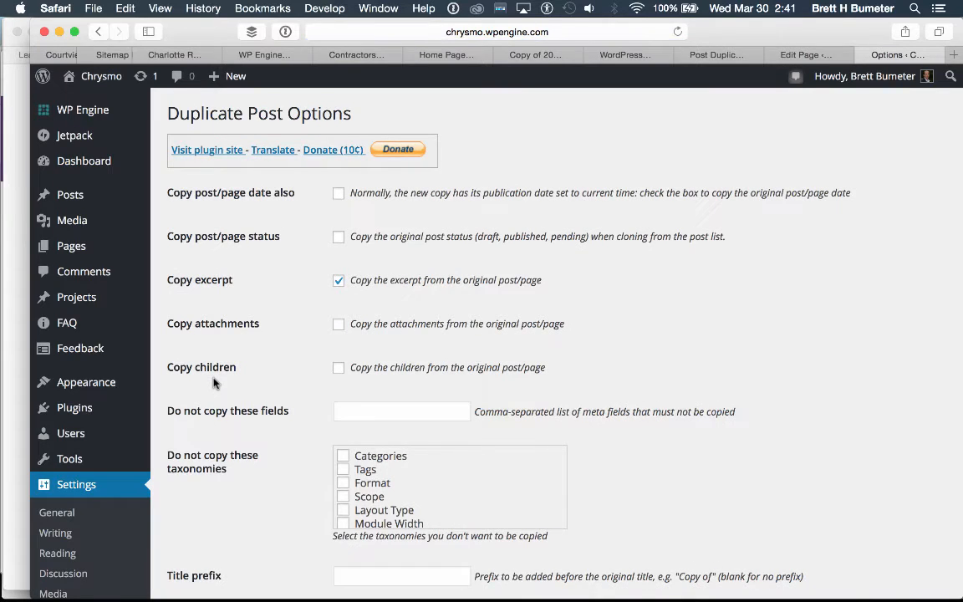
click(337, 195)
click(339, 325)
Check the excluded taxonomies, title suffix, allowed roles and link locations, leaving them as they are, and save the Duplicate Post options
scroll(513, 310, down, 5)
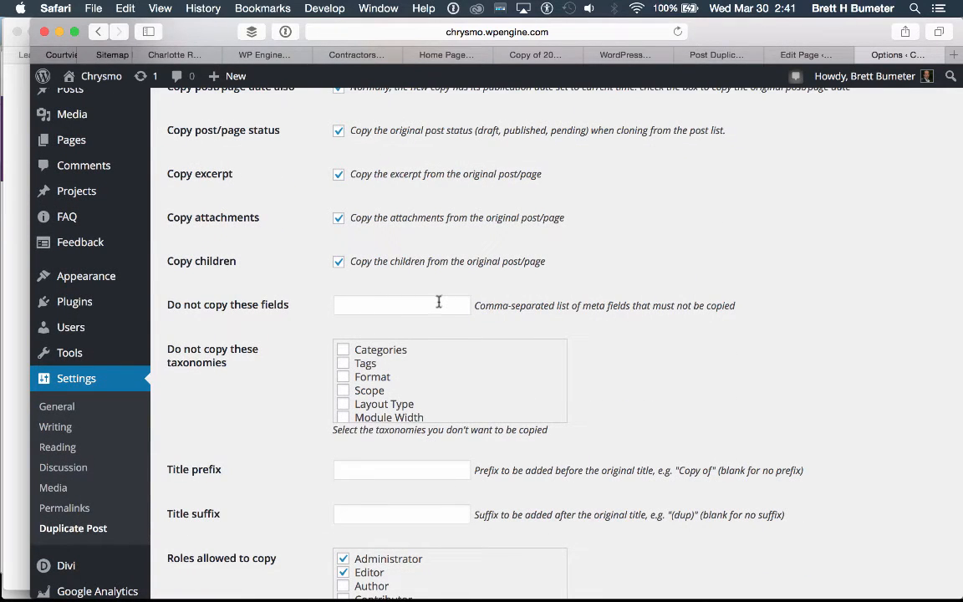
scroll(550, 308, down, 2)
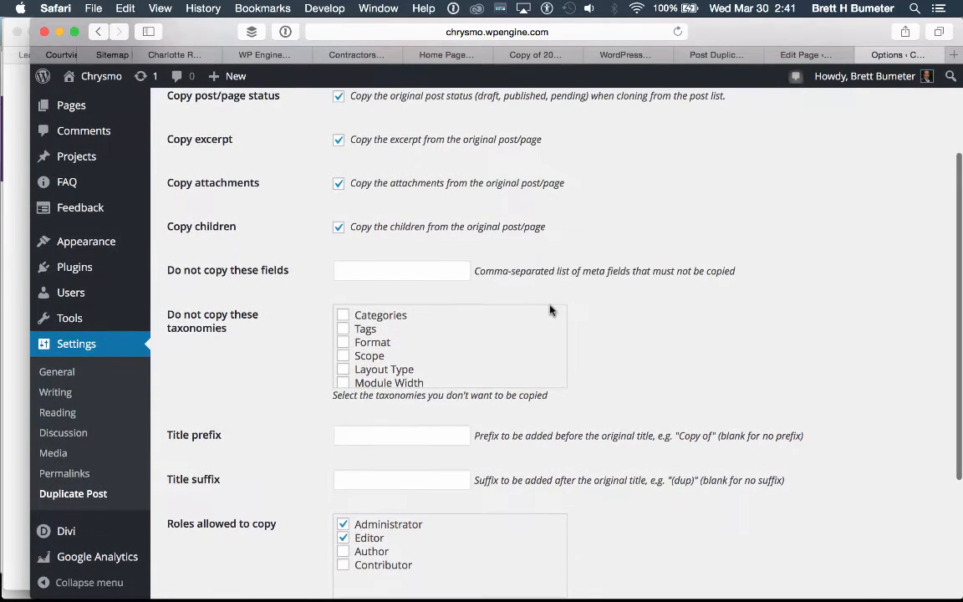
click(344, 384)
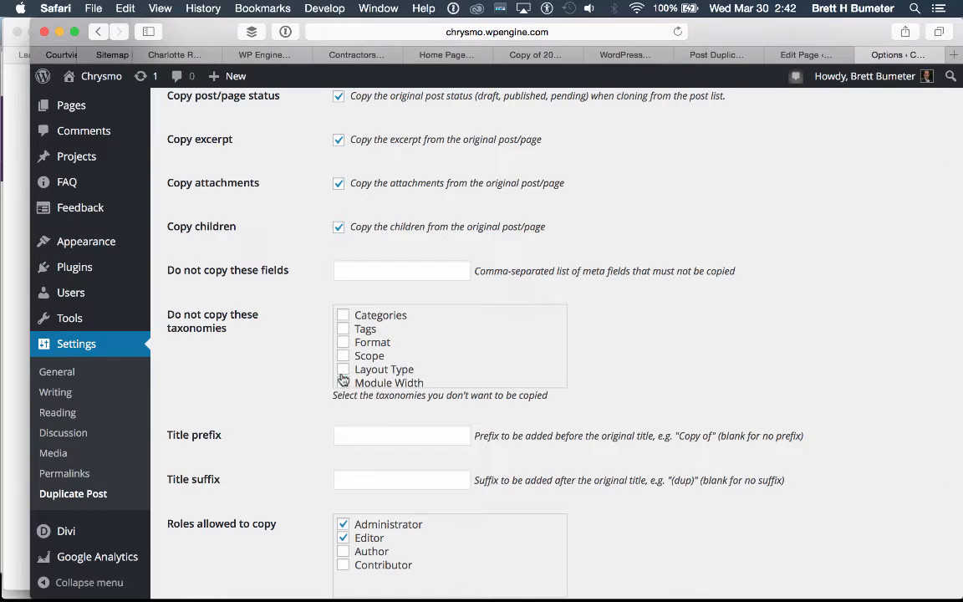
click(343, 382)
click(376, 476)
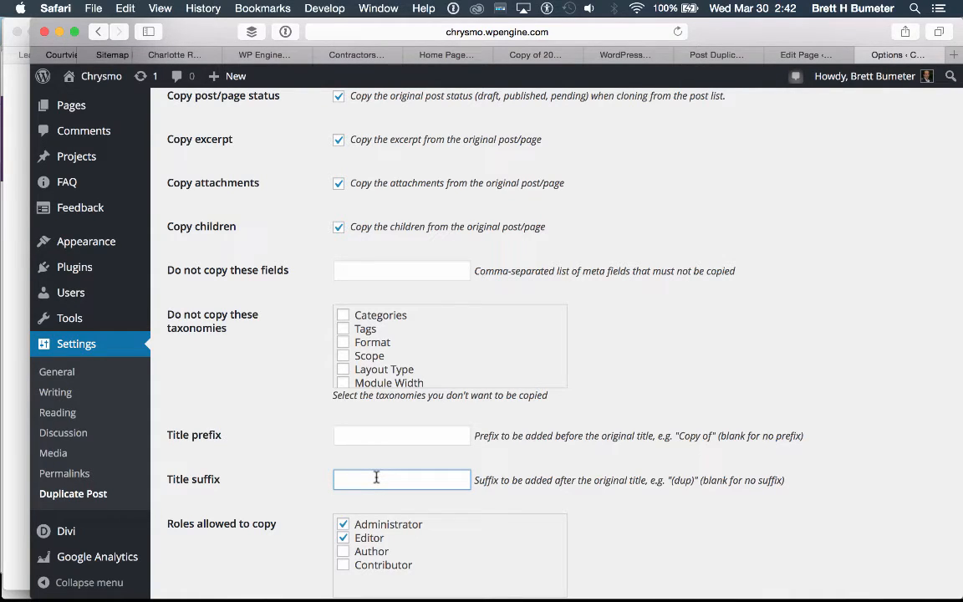
scroll(376, 477, down, 5)
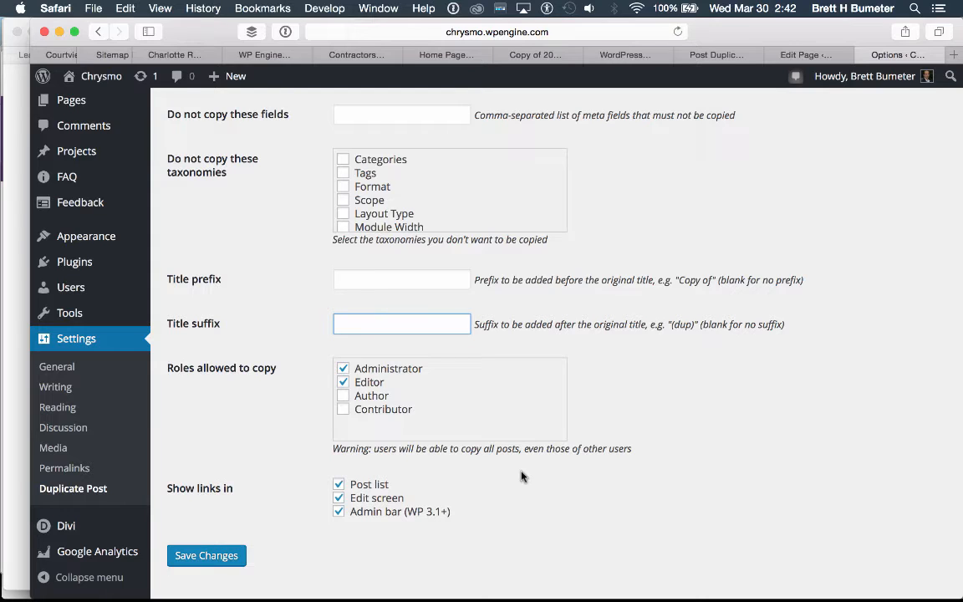
click(203, 557)
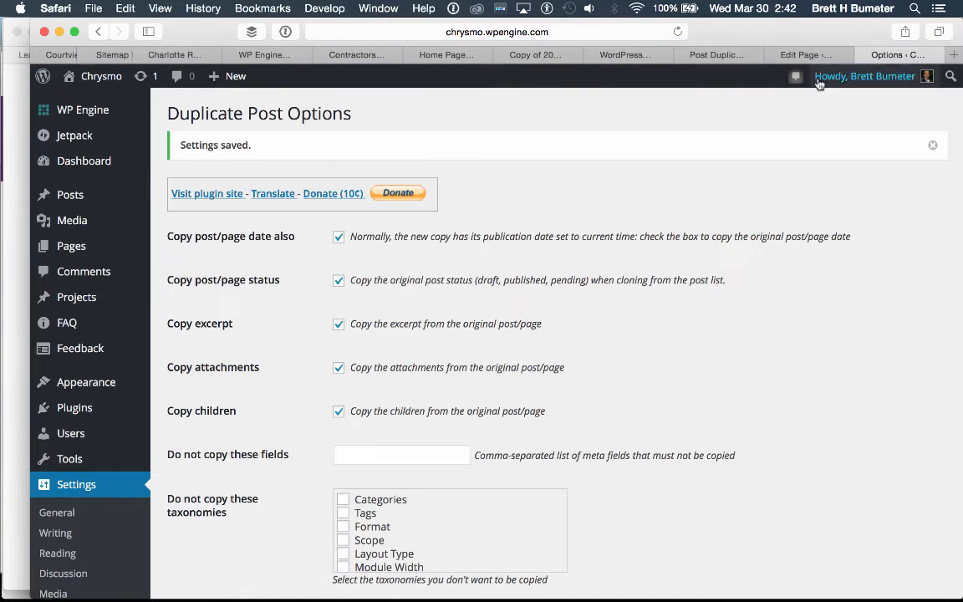
Reload the Duplicate Page Test editor, copy the page to a new draft and show the list of all pages
click(805, 56)
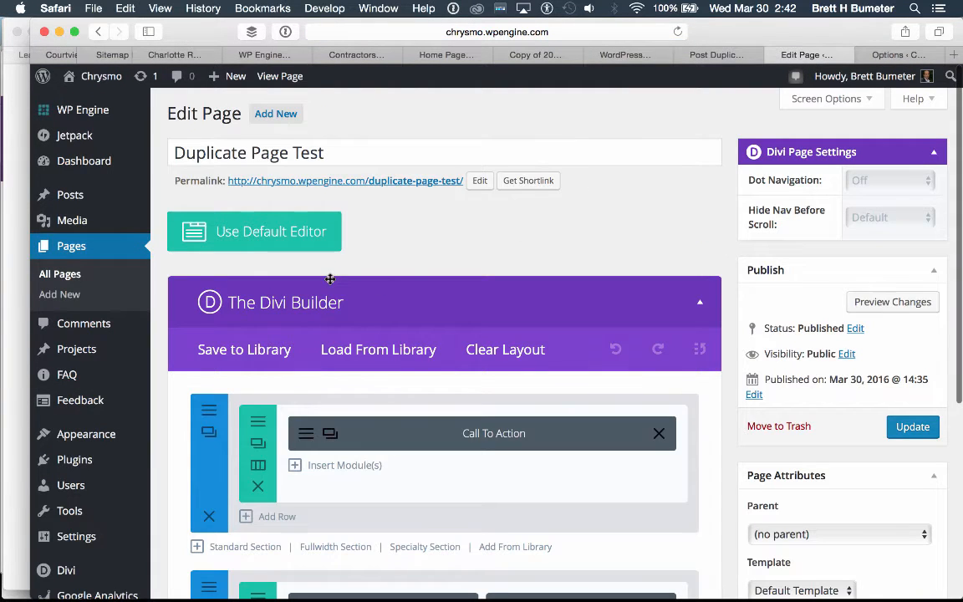
click(678, 32)
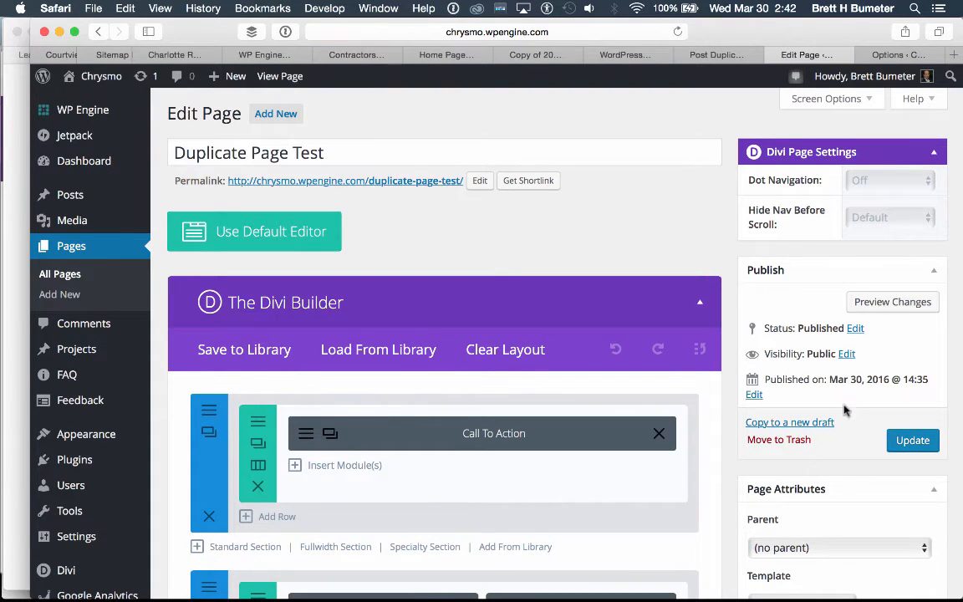
scroll(853, 447, down, 2)
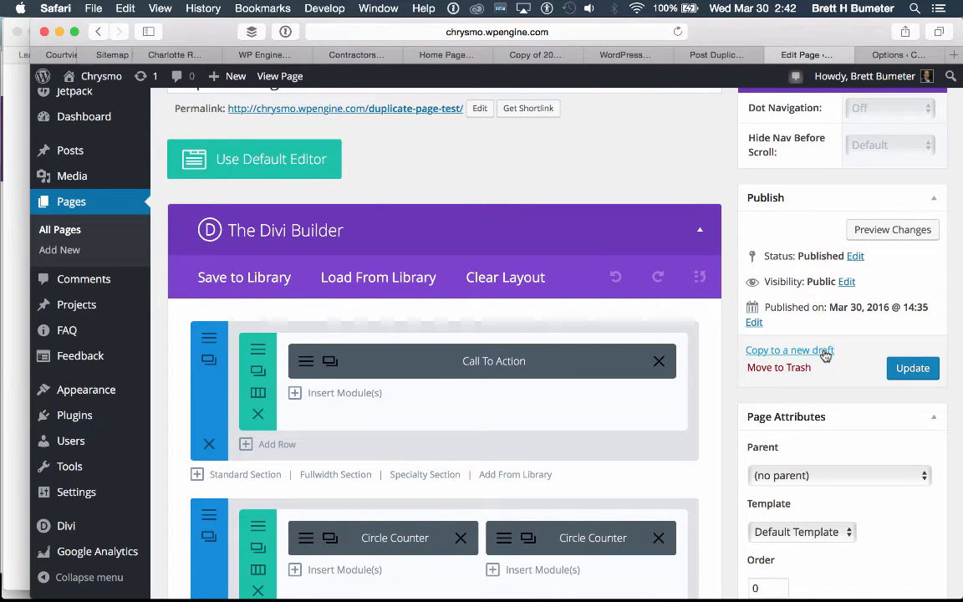
scroll(846, 376, up, 2)
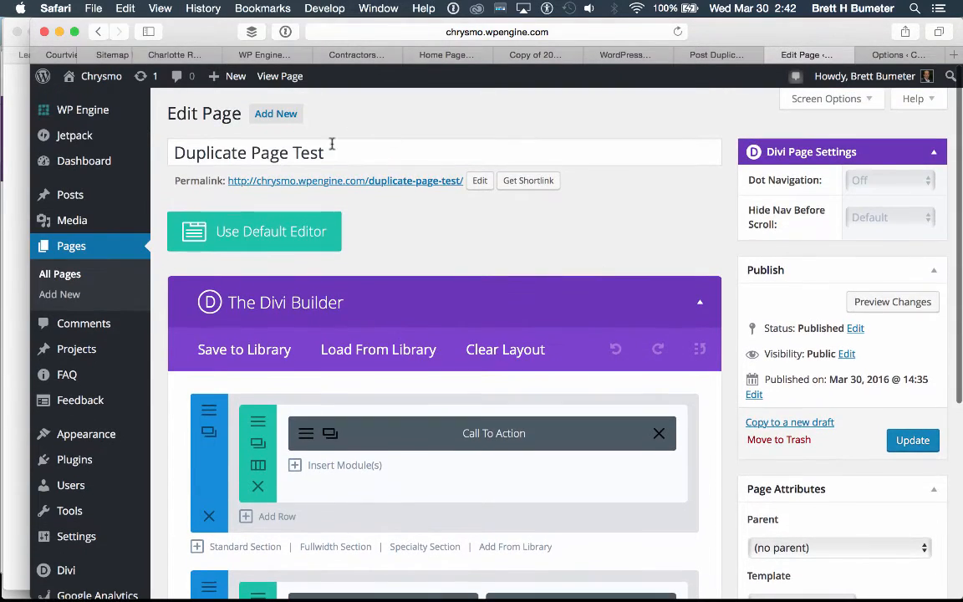
scroll(813, 395, down, 2)
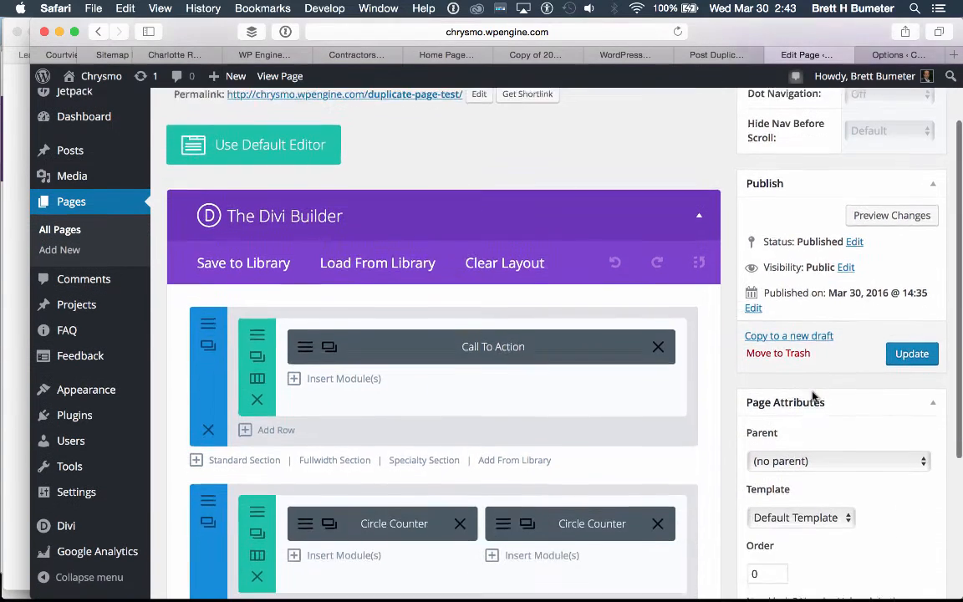
click(820, 322)
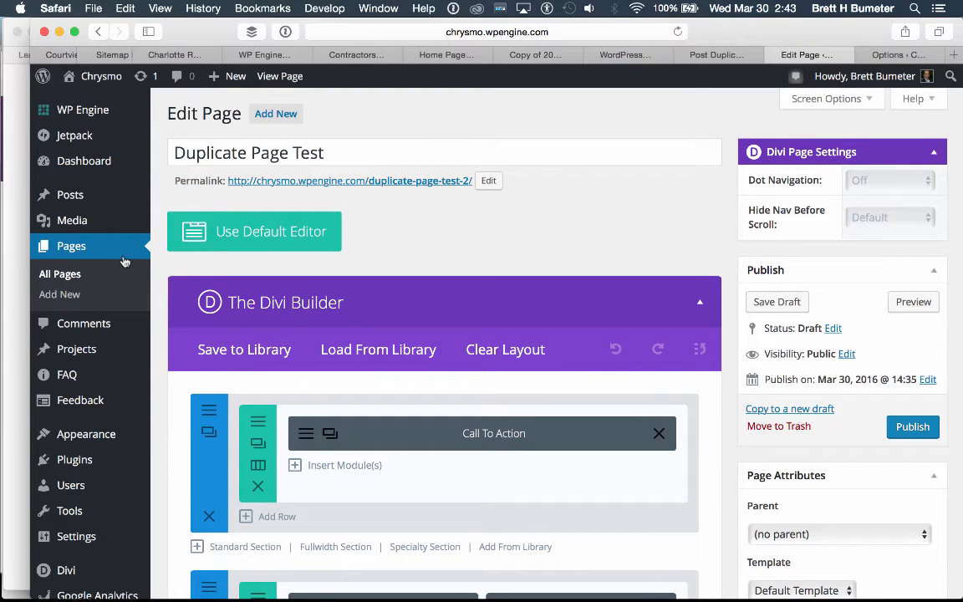
click(77, 275)
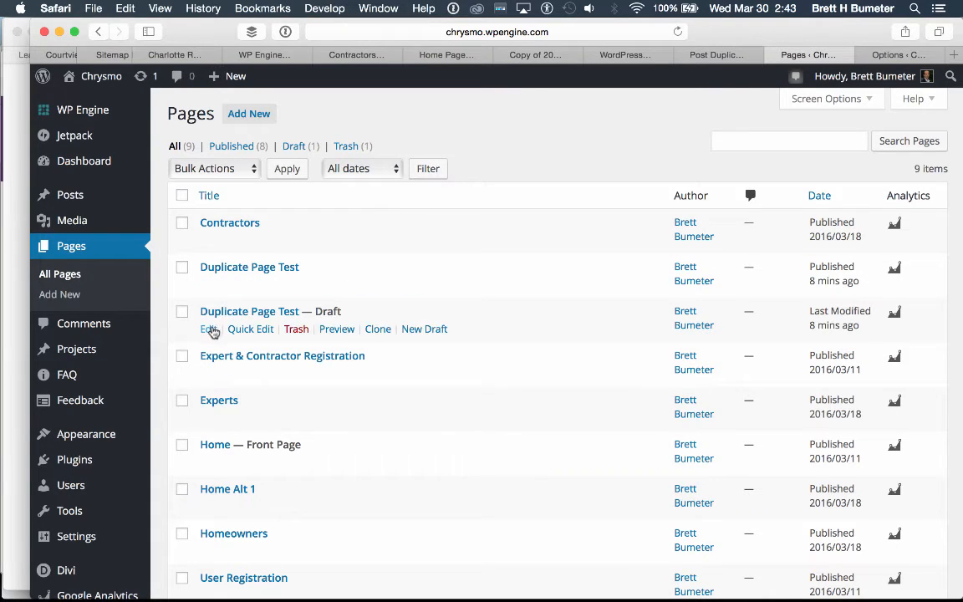
Rename the draft copy as "Duplicate Page Test - new", open it in the editor and check its Divi layout
click(243, 328)
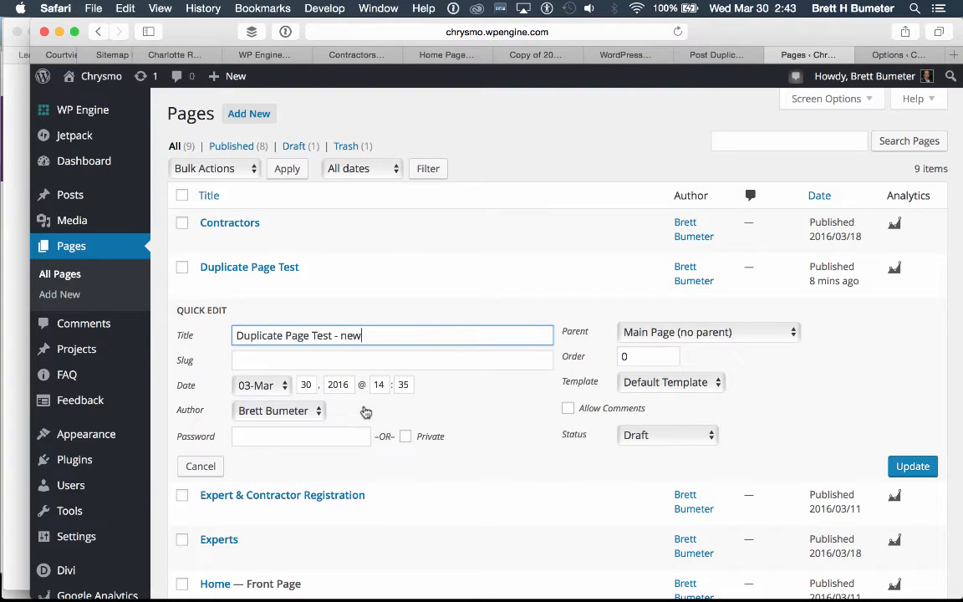
click(911, 466)
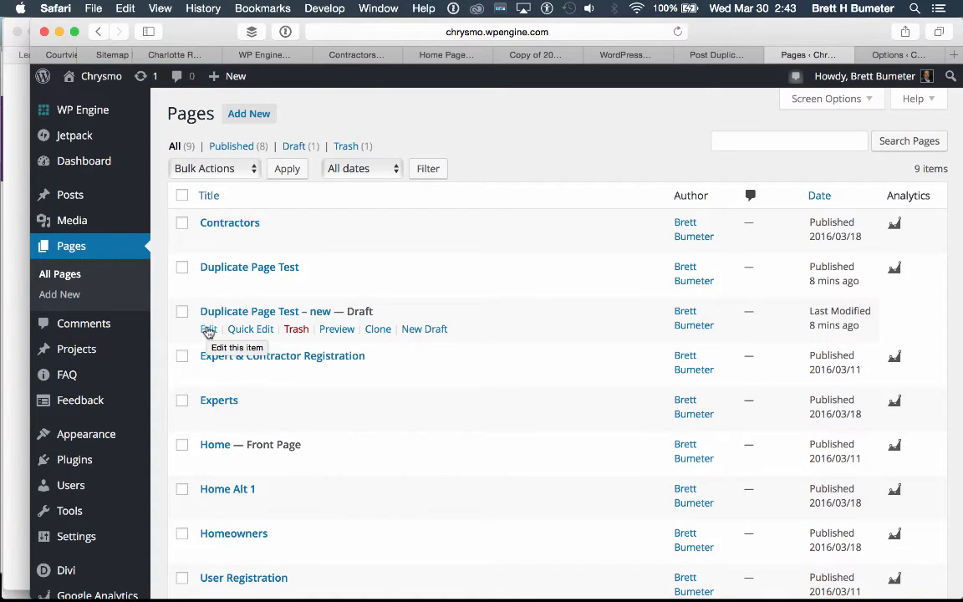
click(208, 329)
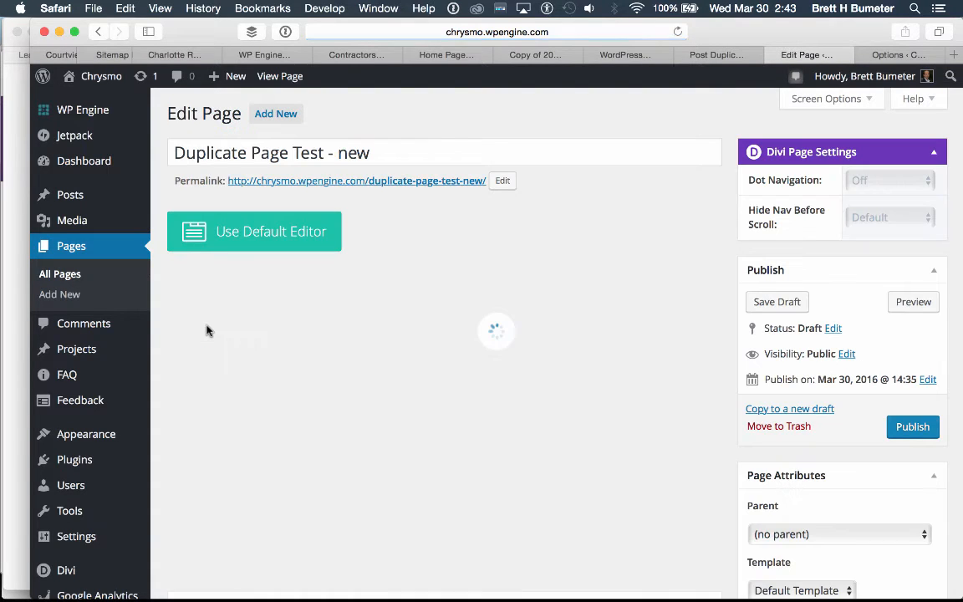
scroll(549, 369, down, 5)
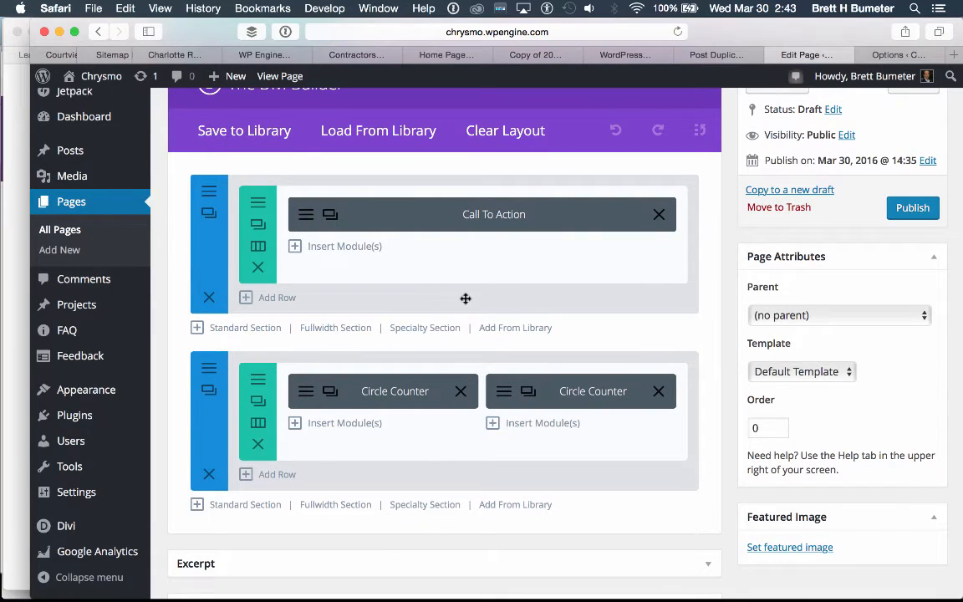
scroll(465, 299, up, 5)
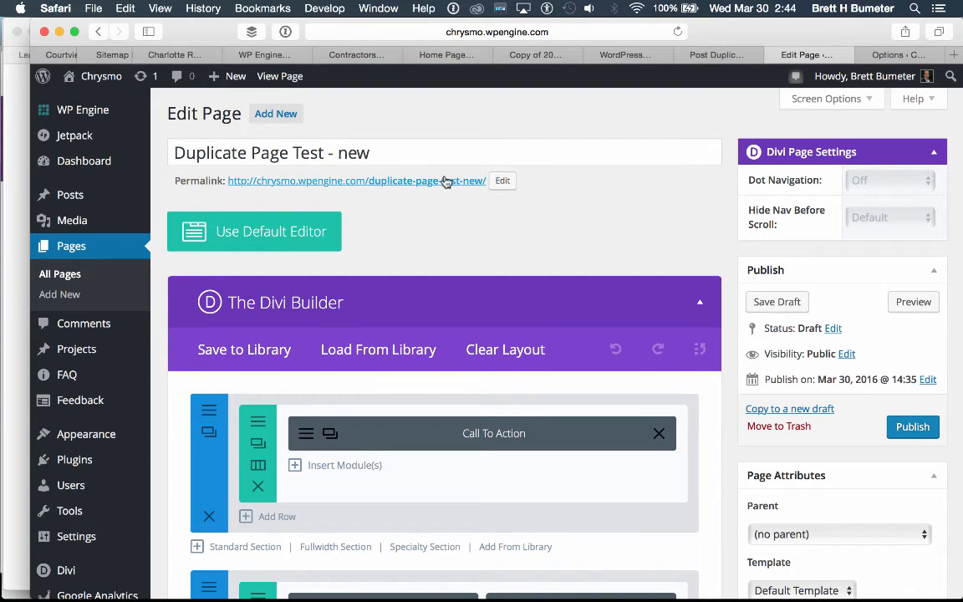
Open the draft's permalink in a new tab and look over the rendered page
right_click(386, 183)
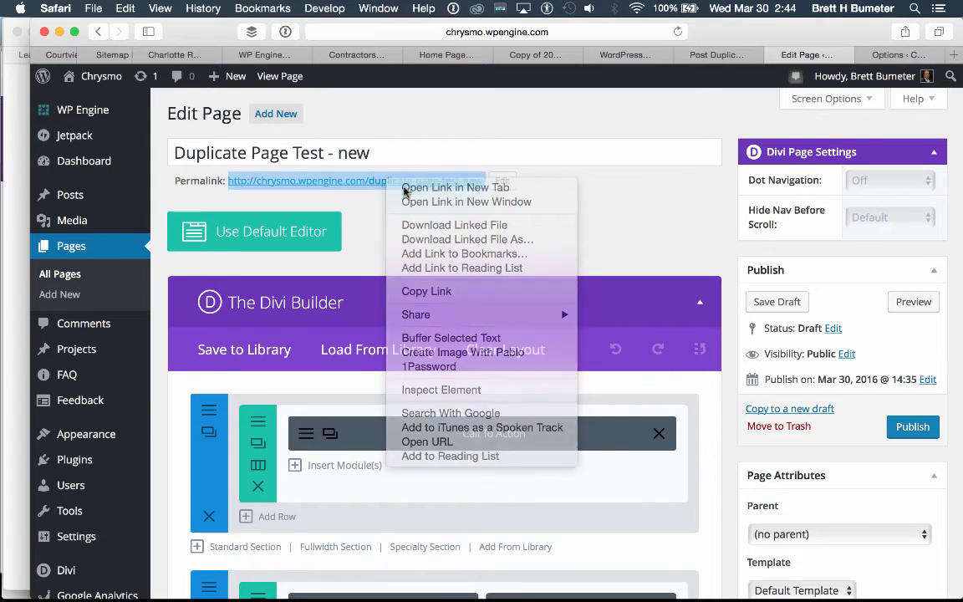
click(404, 190)
click(898, 54)
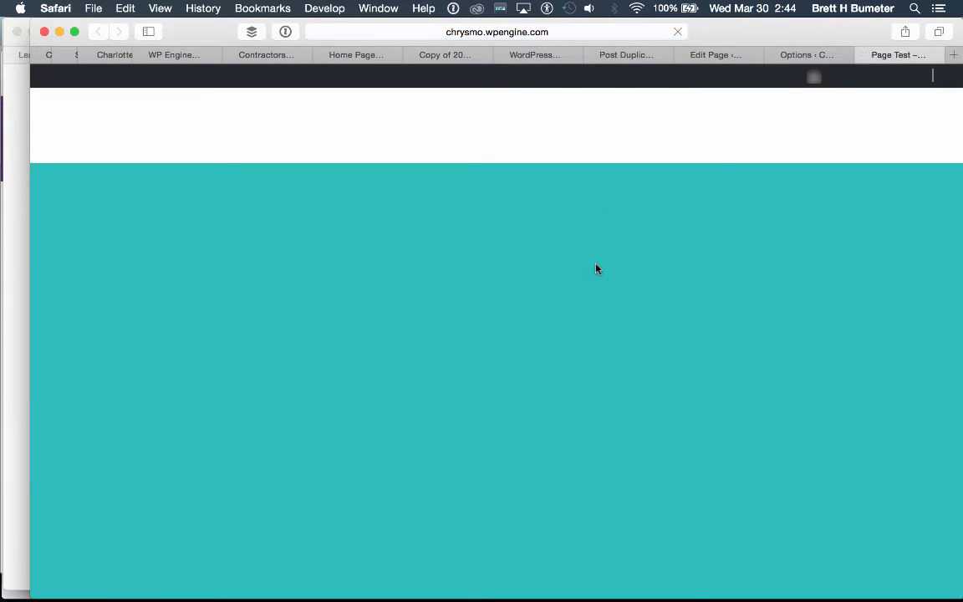
scroll(596, 269, down, 5)
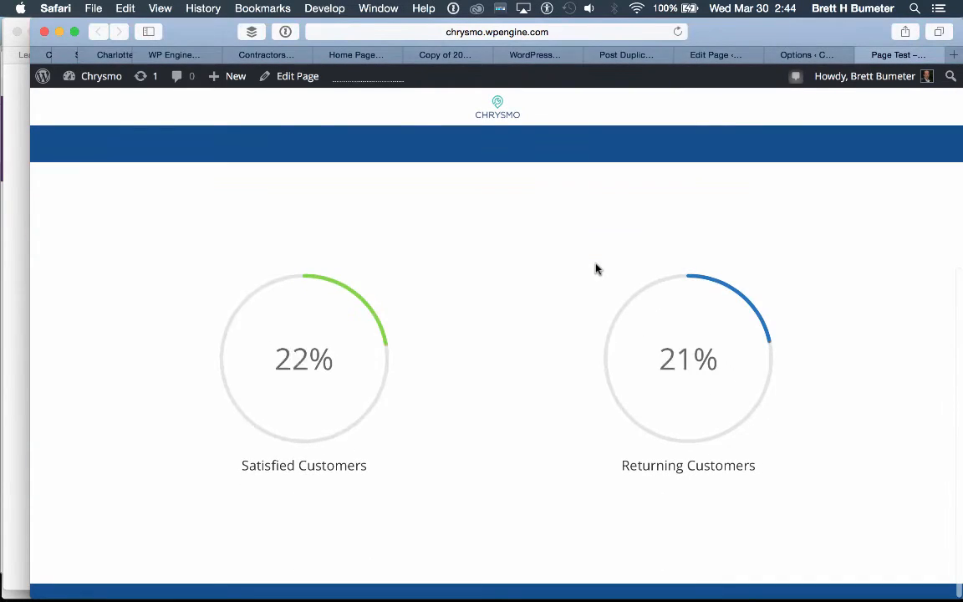
scroll(596, 269, up, 5)
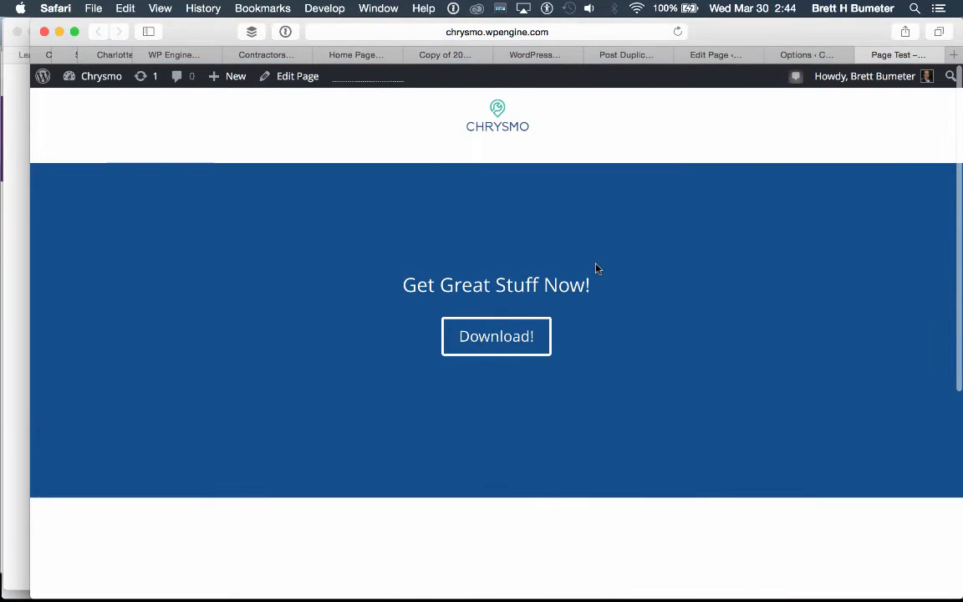
On the site's installed plugins page, deactivate Duplicate Post and activate Post Duplicator
click(807, 55)
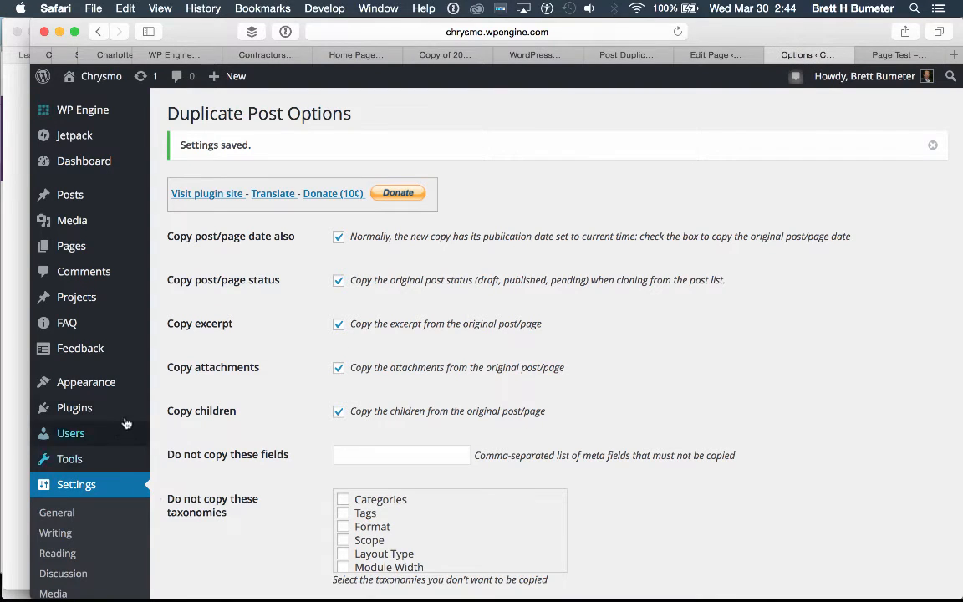
mouse_move(120, 406)
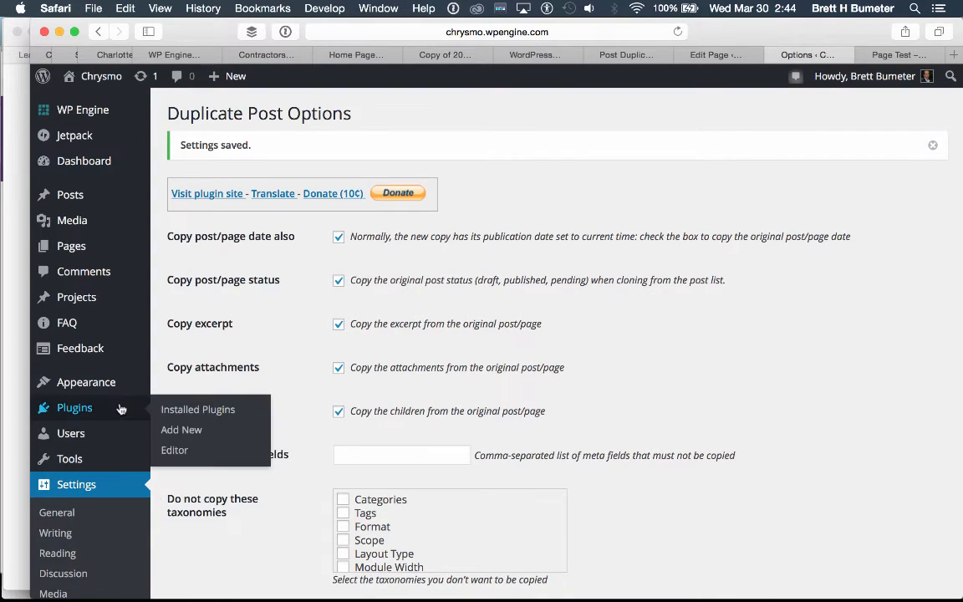
click(188, 412)
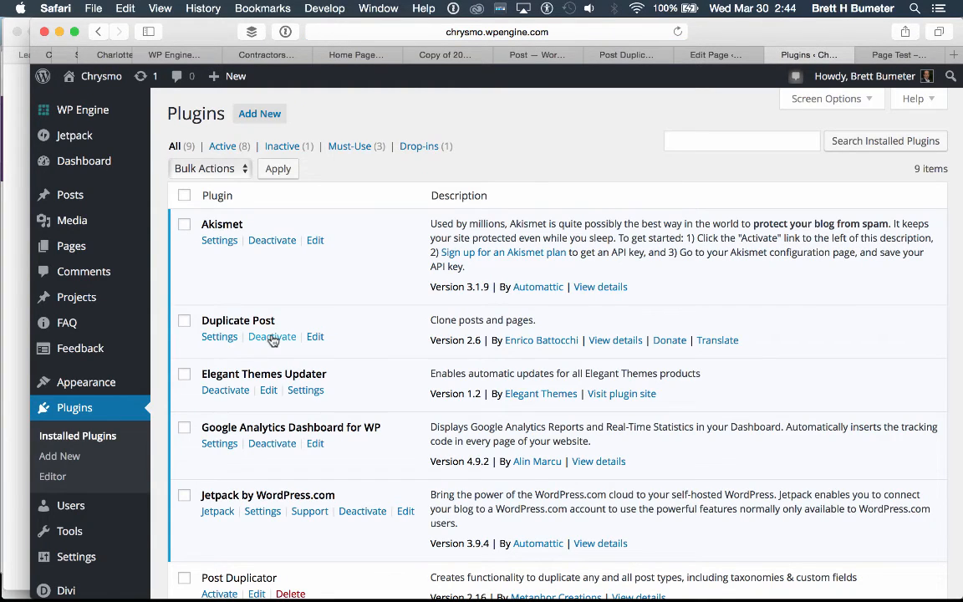
click(272, 337)
scroll(271, 338, down, 5)
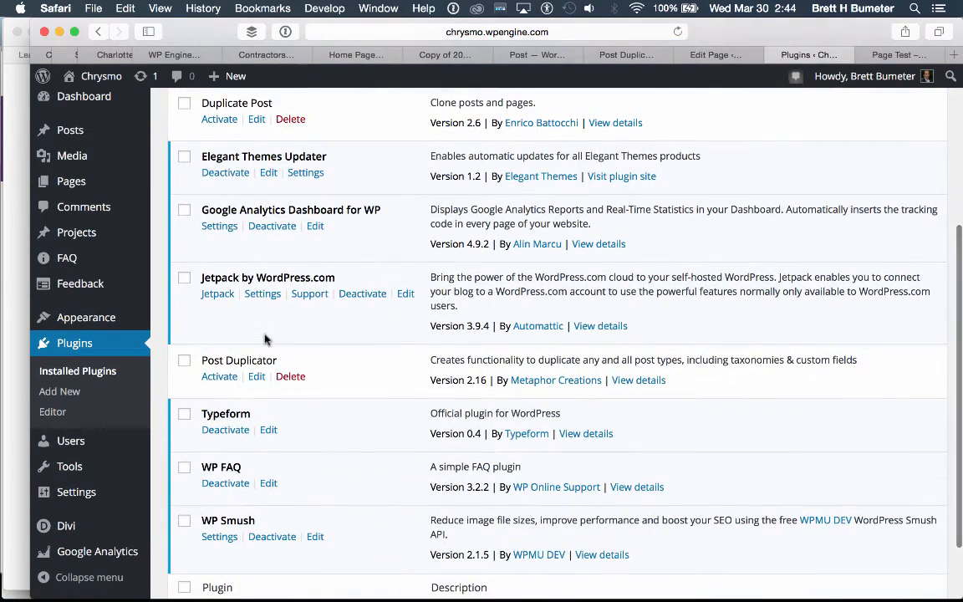
click(217, 377)
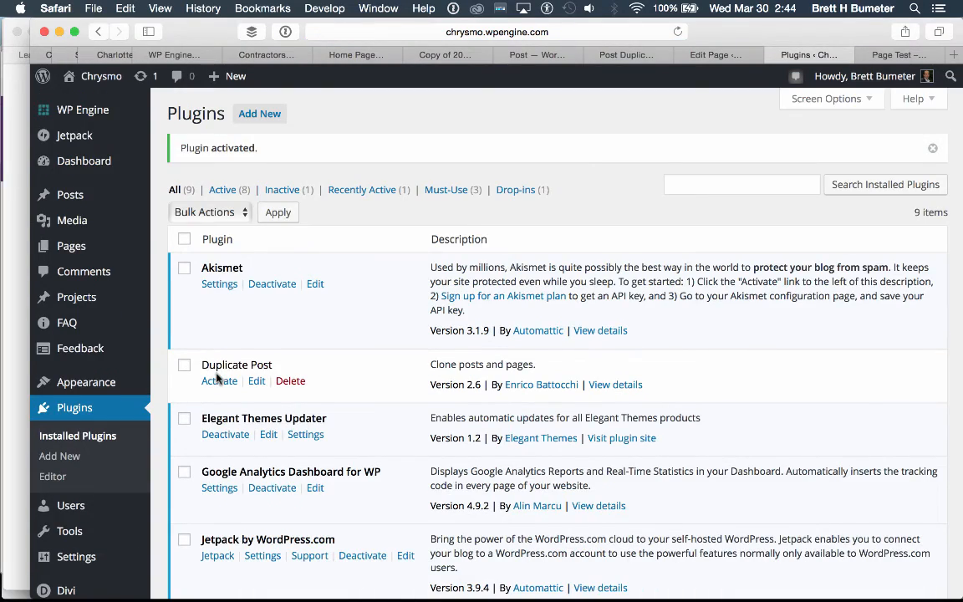
scroll(216, 378, down, 5)
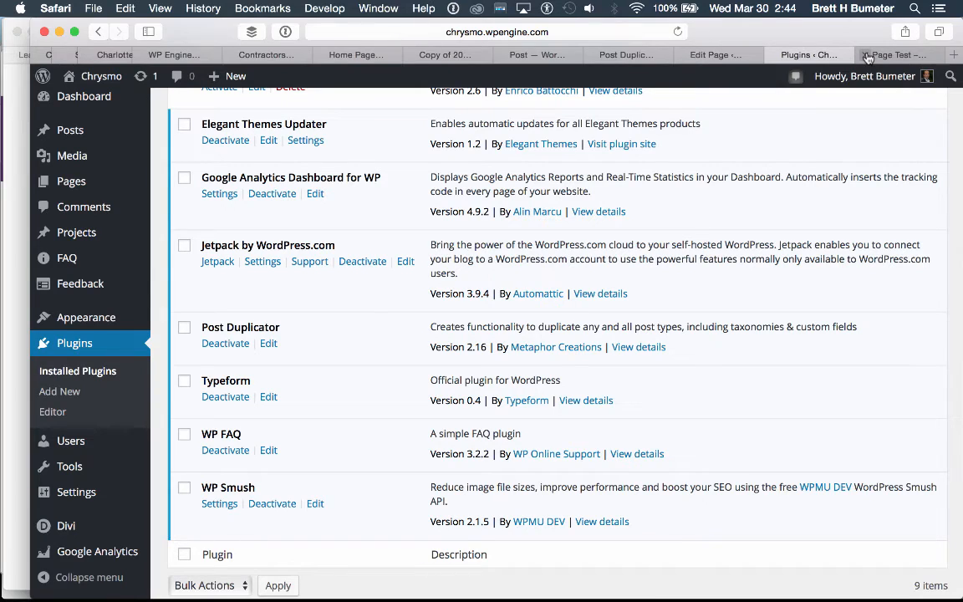
Close the old page editor, return to the list of all pages and duplicate the "Duplicate Page Test – new" draft
click(683, 55)
click(806, 56)
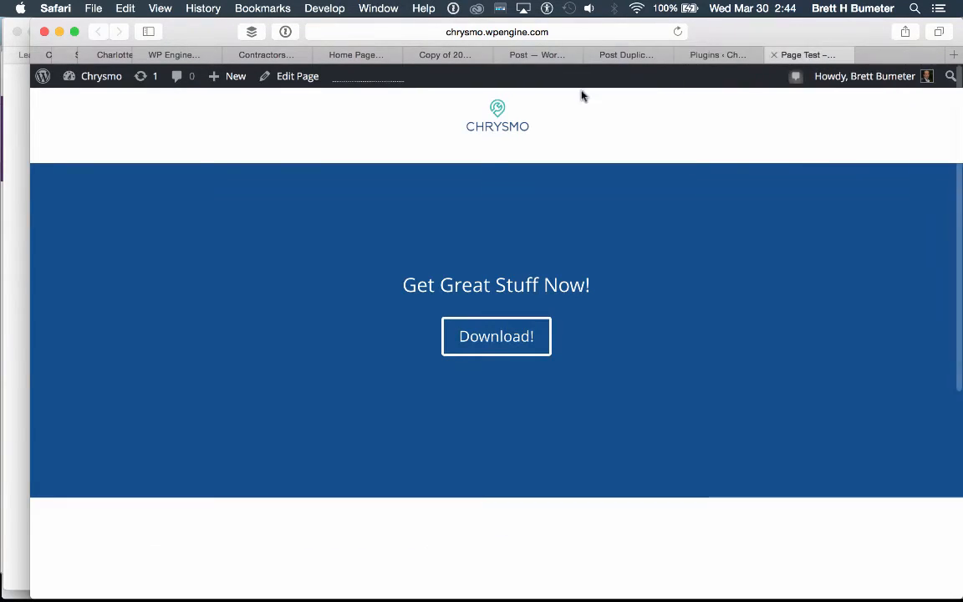
mouse_move(101, 78)
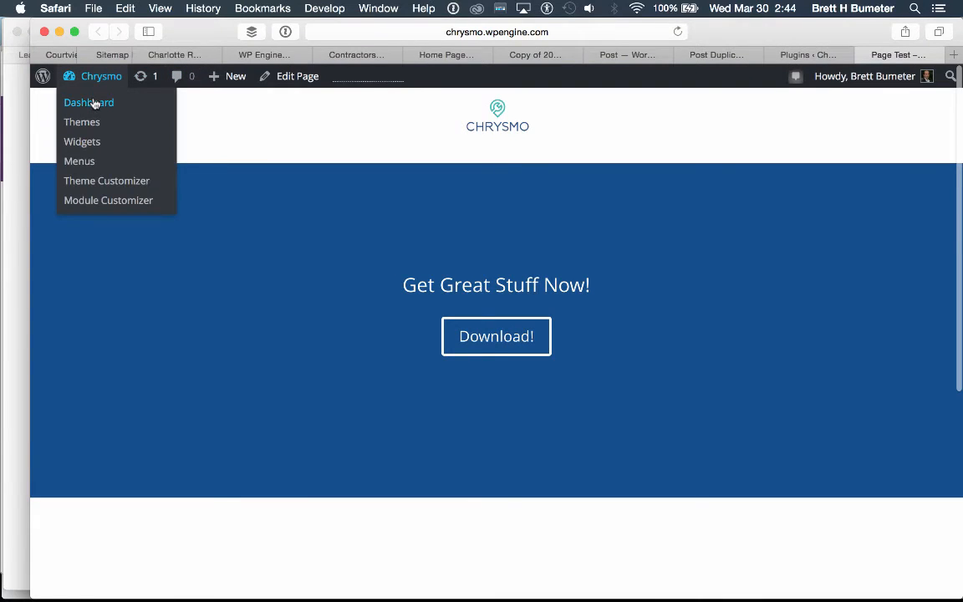
click(67, 101)
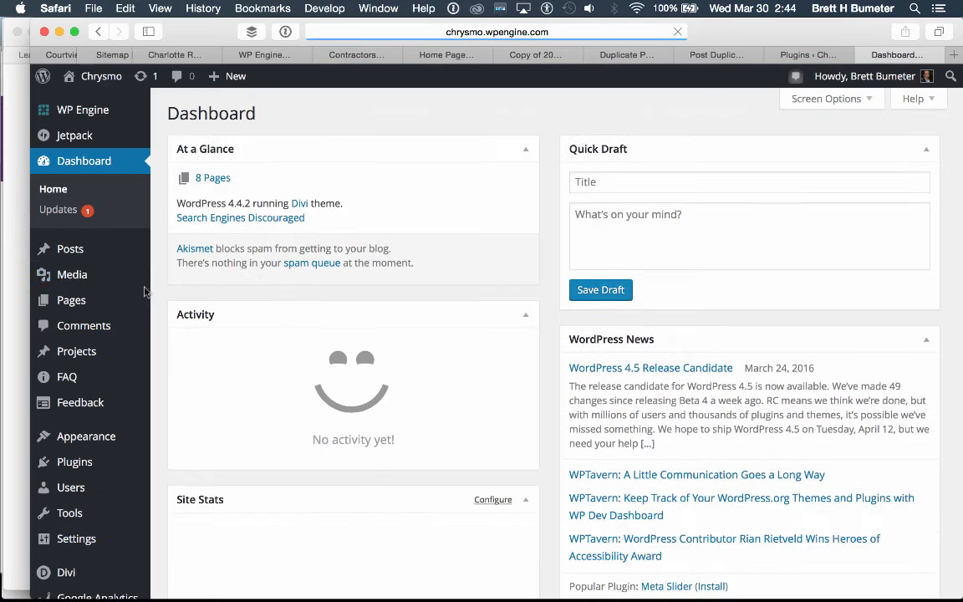
mouse_move(111, 301)
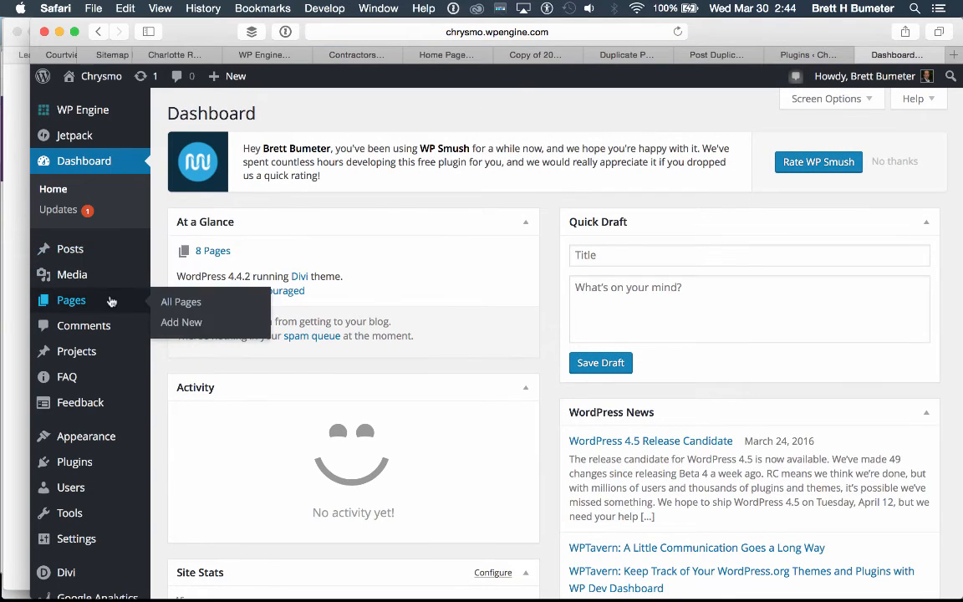
click(168, 302)
mouse_move(445, 346)
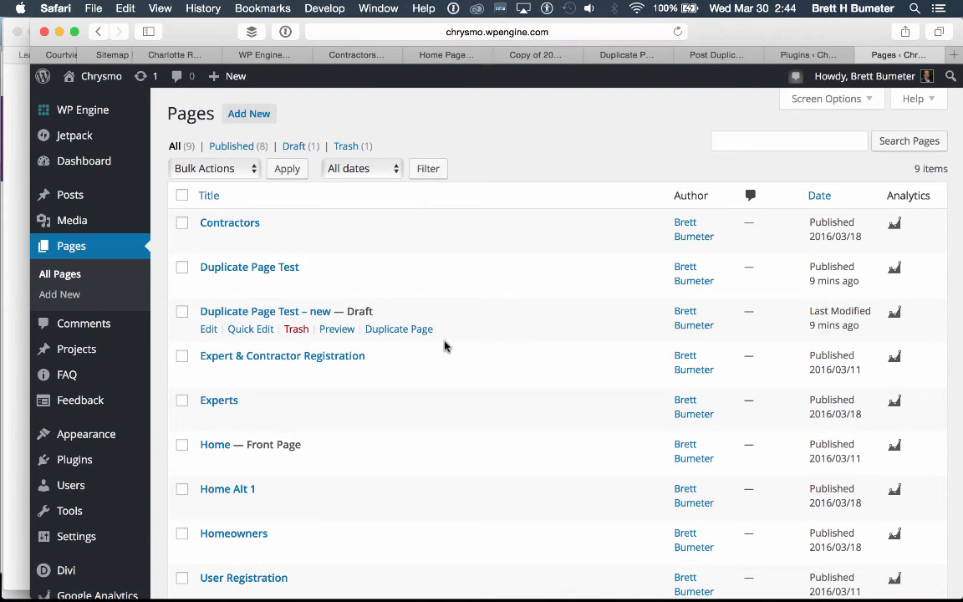
mouse_move(310, 290)
click(406, 331)
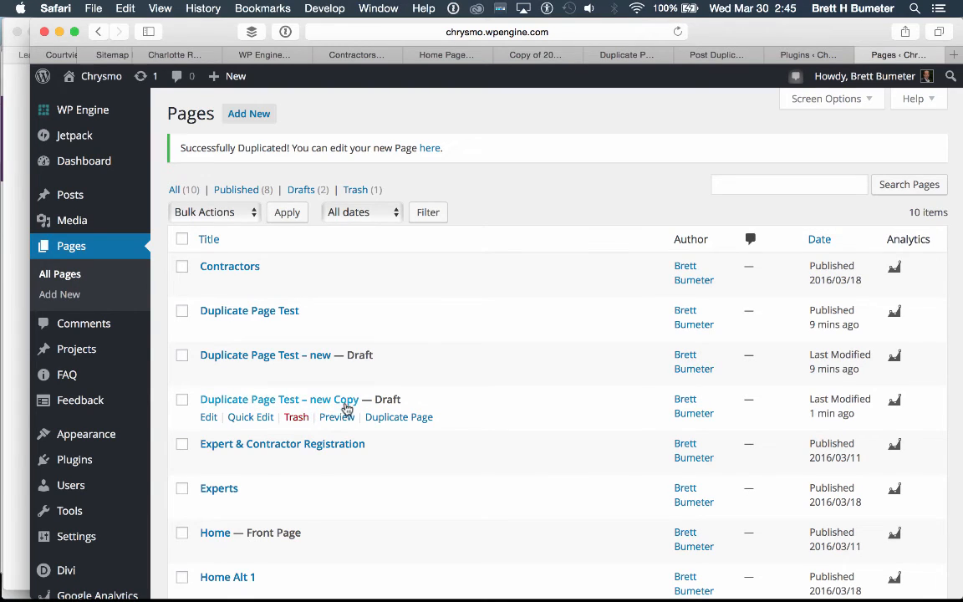
Open the "Duplicate Page Test – new Copy" draft for editing and review its Divi Builder modules
click(208, 419)
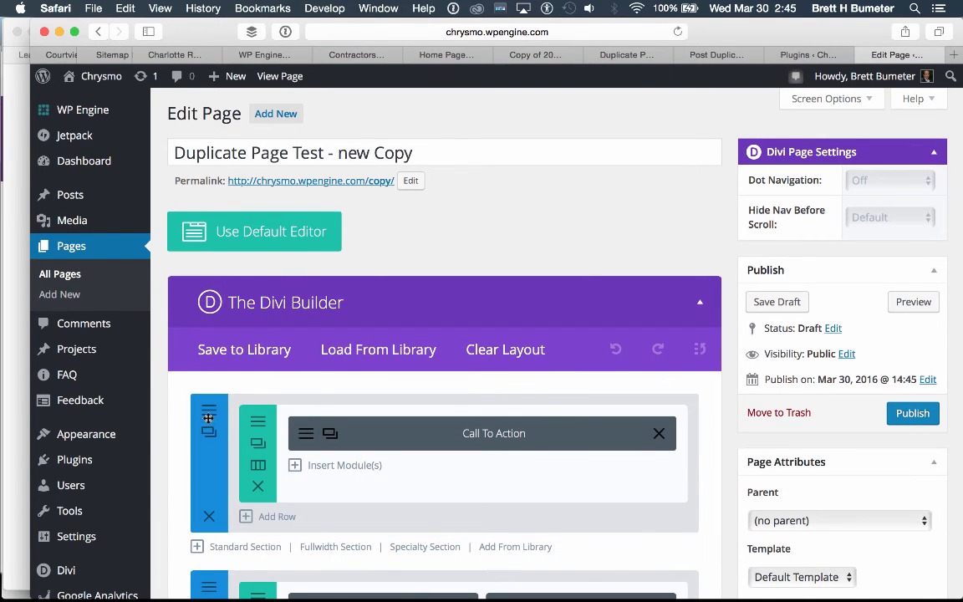
scroll(527, 403, down, 4)
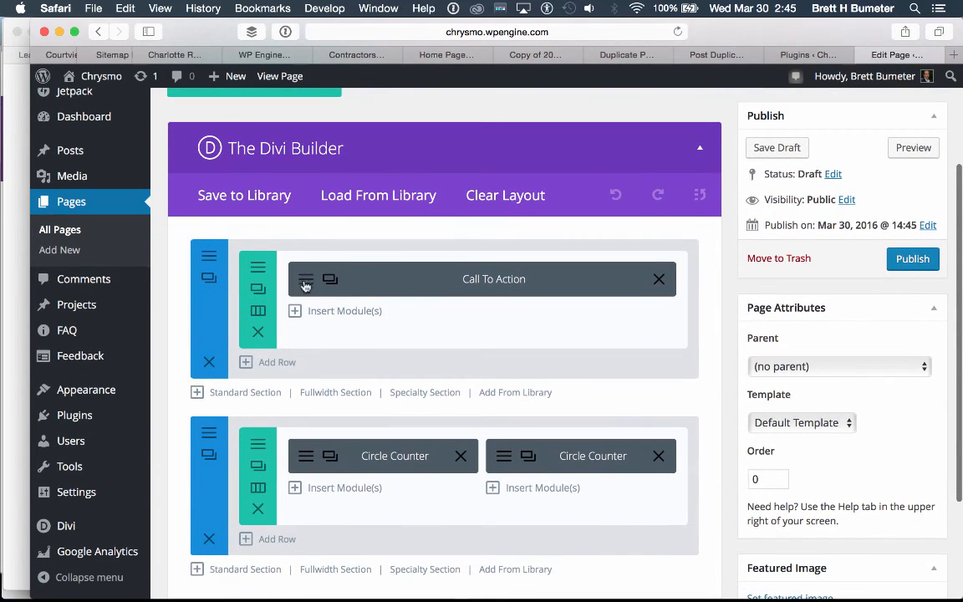
scroll(544, 332, up, 4)
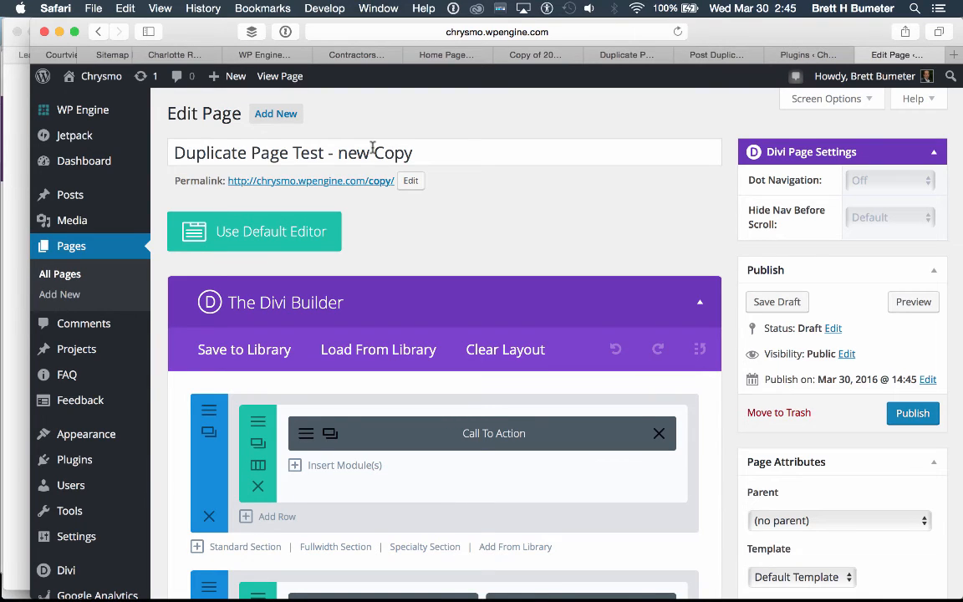
Examine the wording of the copied page's title and its publishing settings
click(374, 151)
drag(374, 151, 472, 173)
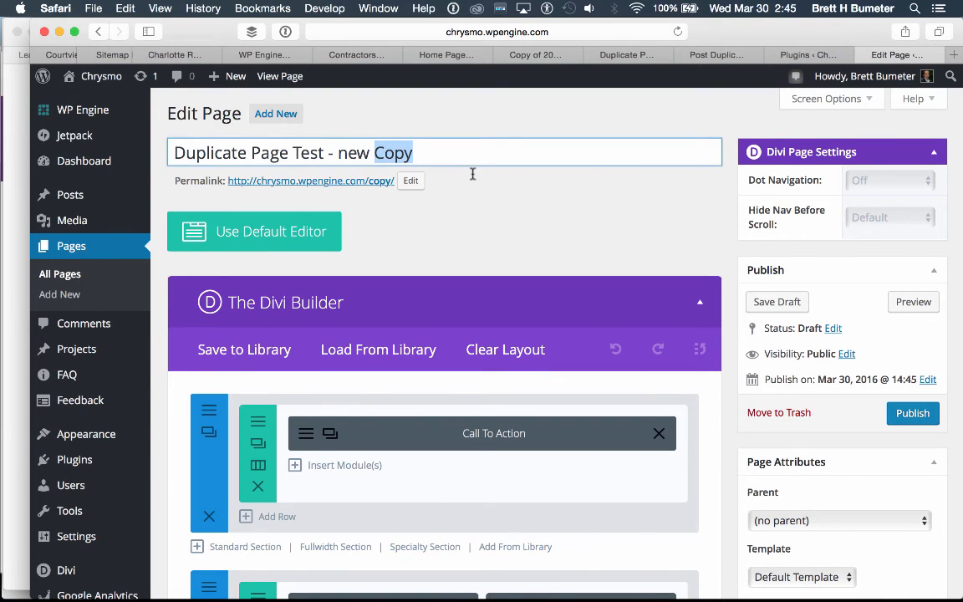
click(372, 151)
drag(371, 150, 153, 146)
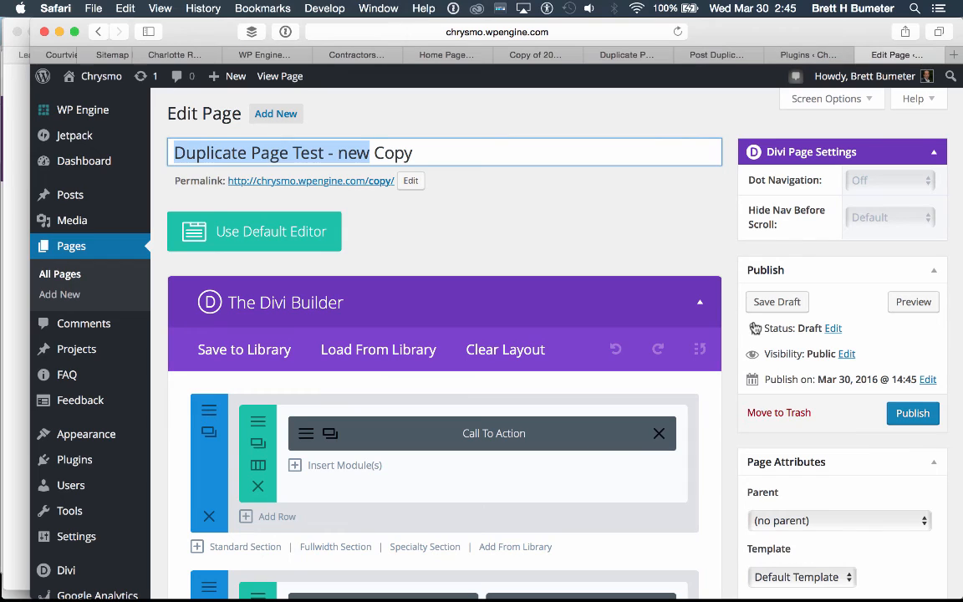
scroll(816, 391, down, 5)
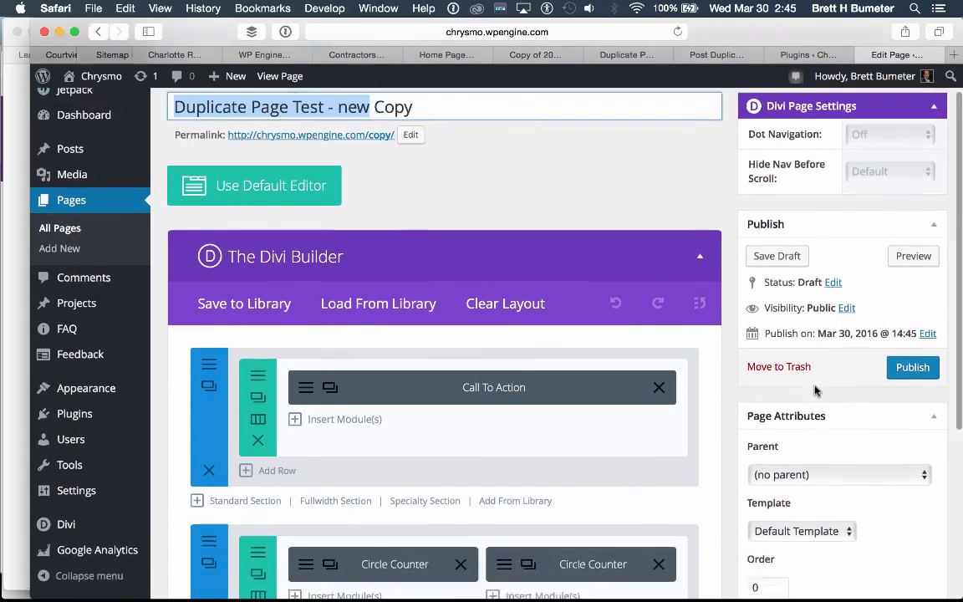
scroll(816, 391, up, 5)
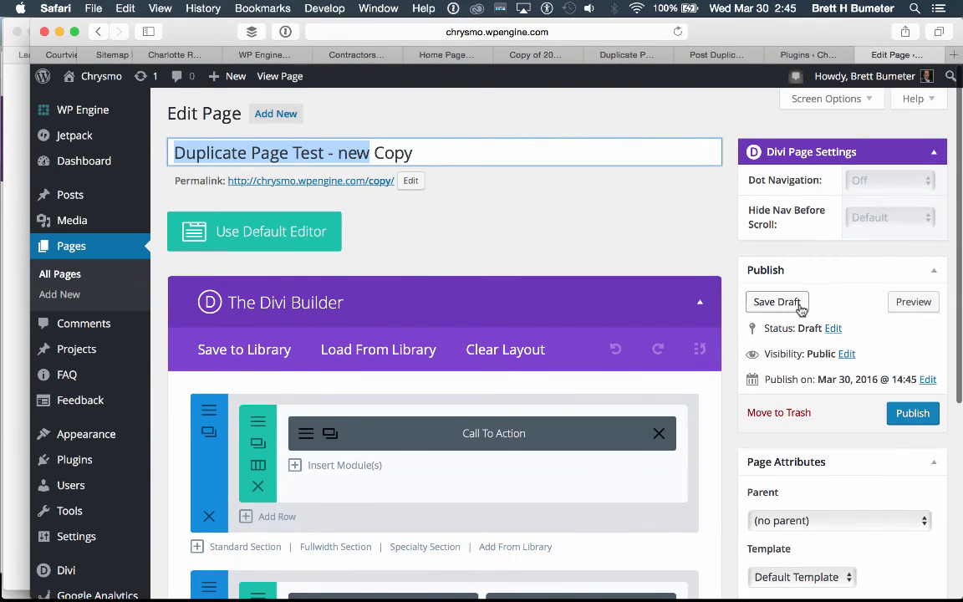
scroll(541, 213, down, 2)
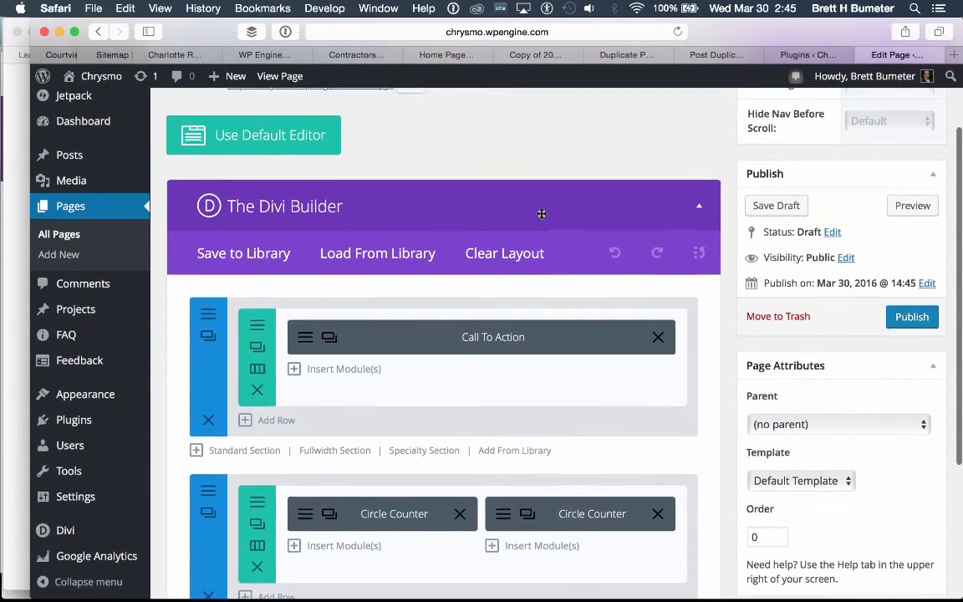
scroll(542, 214, up, 2)
Open the copied page's permalink in a new tab and inspect its call to action and circle counters
right_click(370, 183)
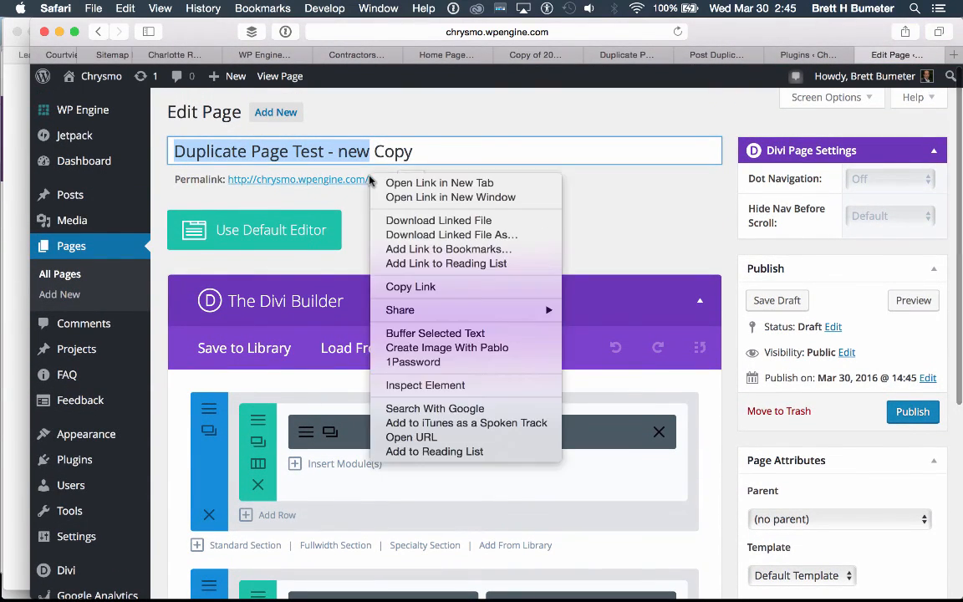
click(368, 165)
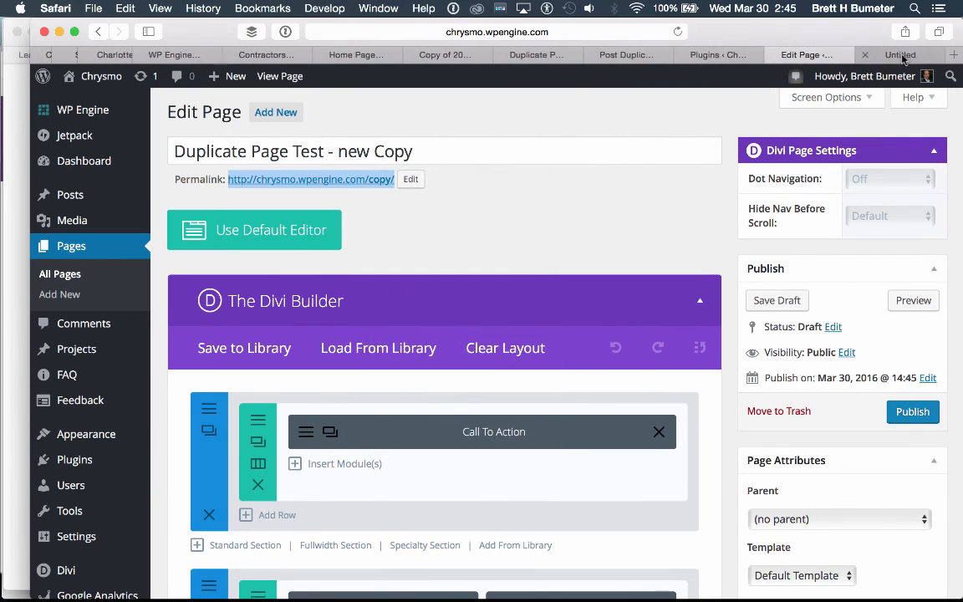
click(901, 55)
scroll(678, 270, down, 5)
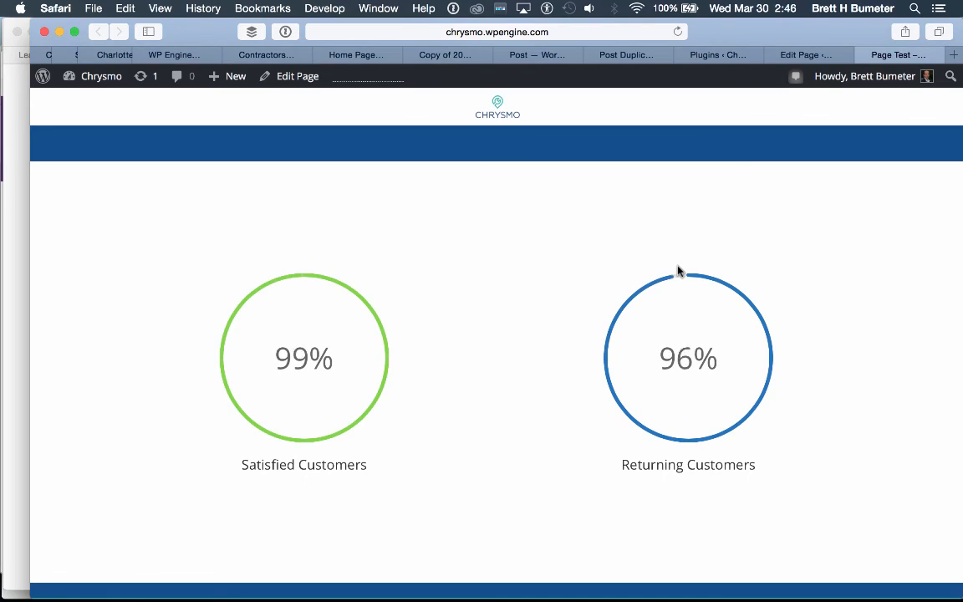
scroll(678, 270, up, 5)
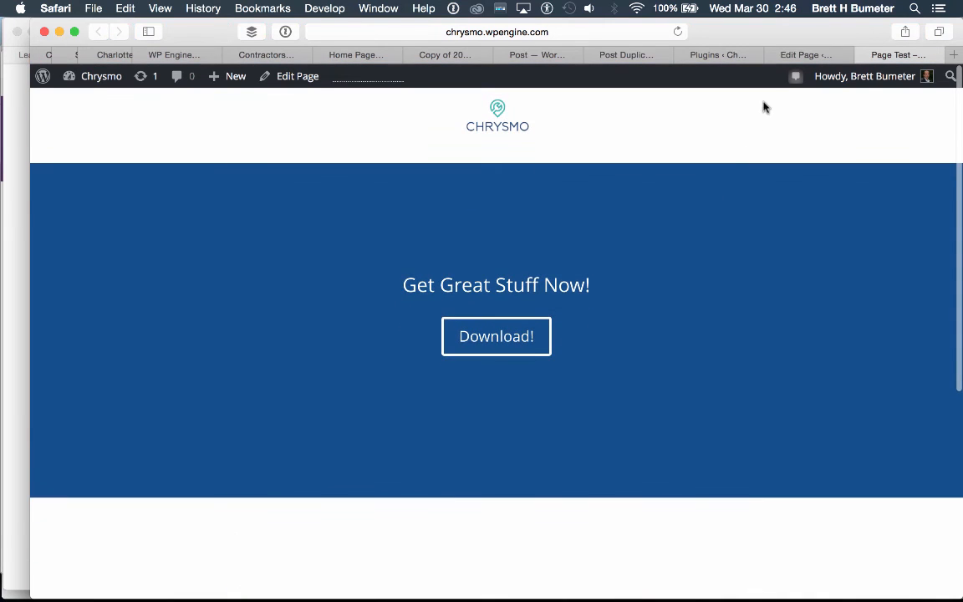
Return to the copy's editor and compare its title, permalink and Divi sections with the rendered page
click(807, 55)
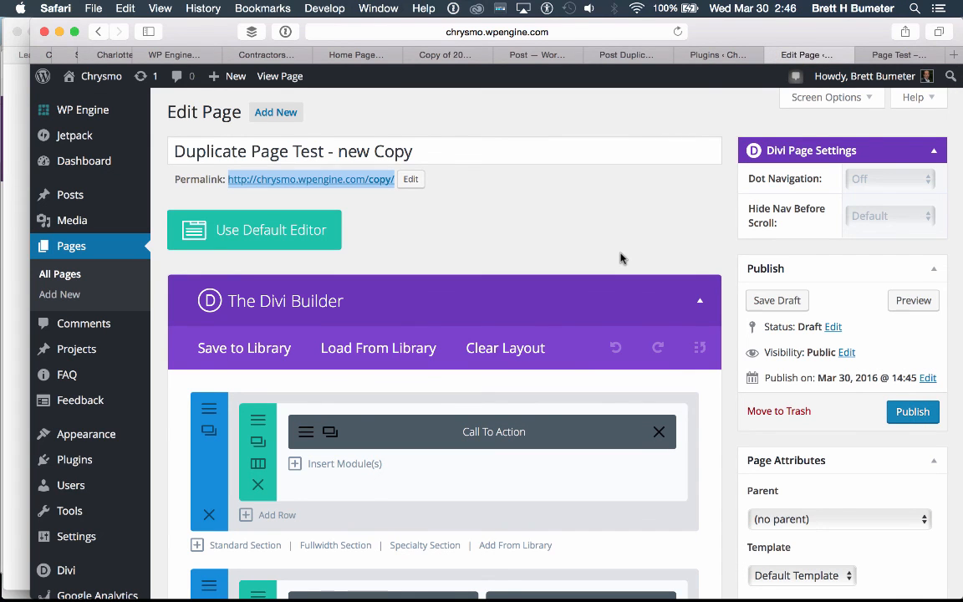
scroll(614, 298, down, 10)
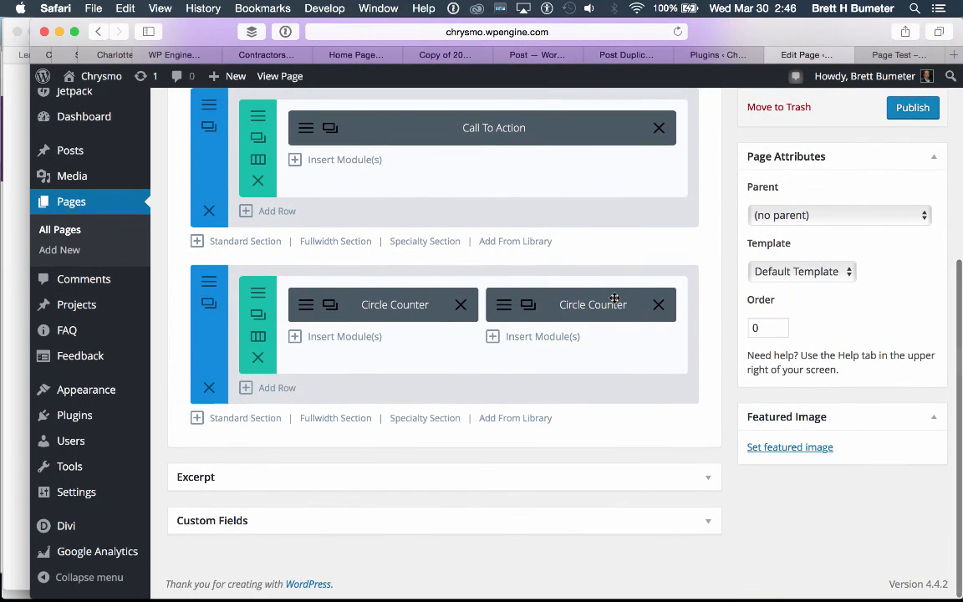
scroll(613, 301, up, 8)
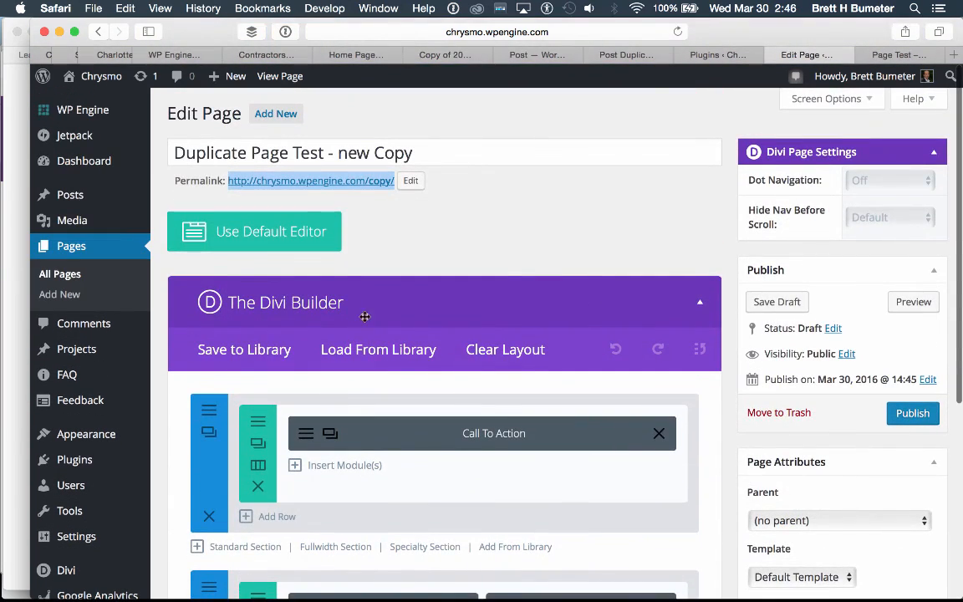
scroll(510, 418, down, 5)
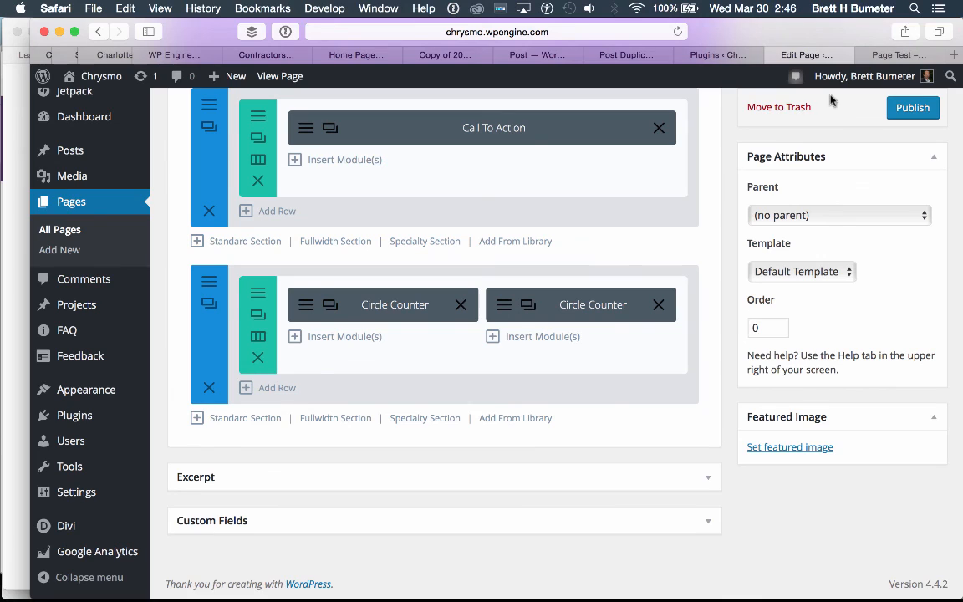
mouse_move(485, 597)
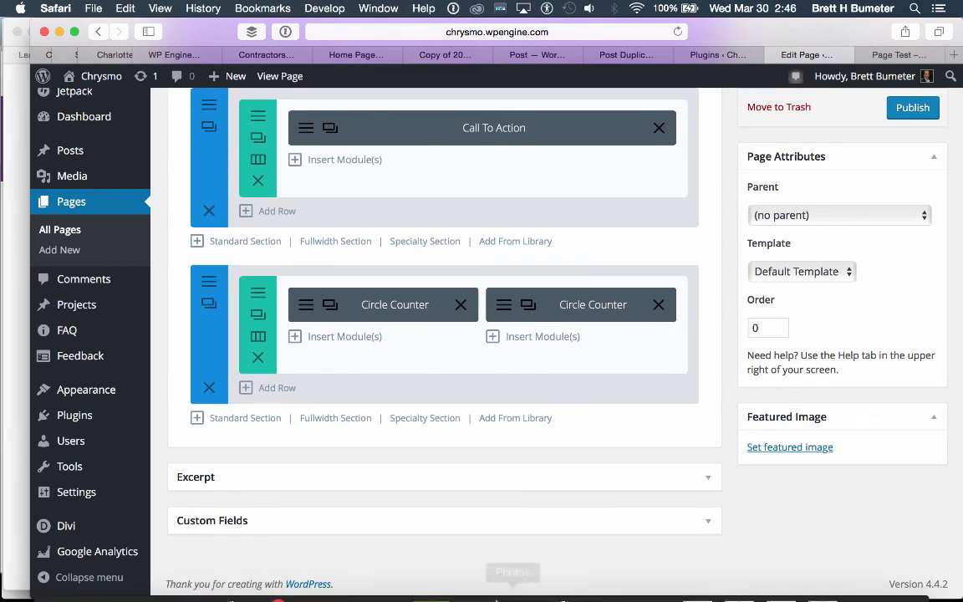